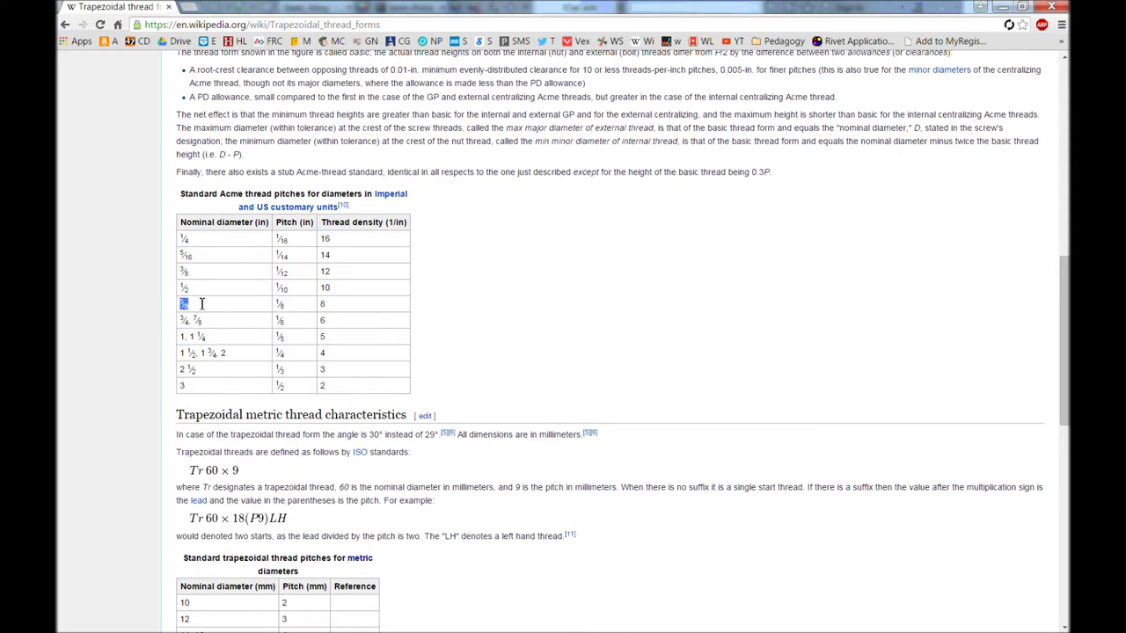
Examine the basic Acme thread profile diagram at full size from the Wikipedia article on trapezoidal thread forms
click(201, 308)
scroll(291, 305, up, 5)
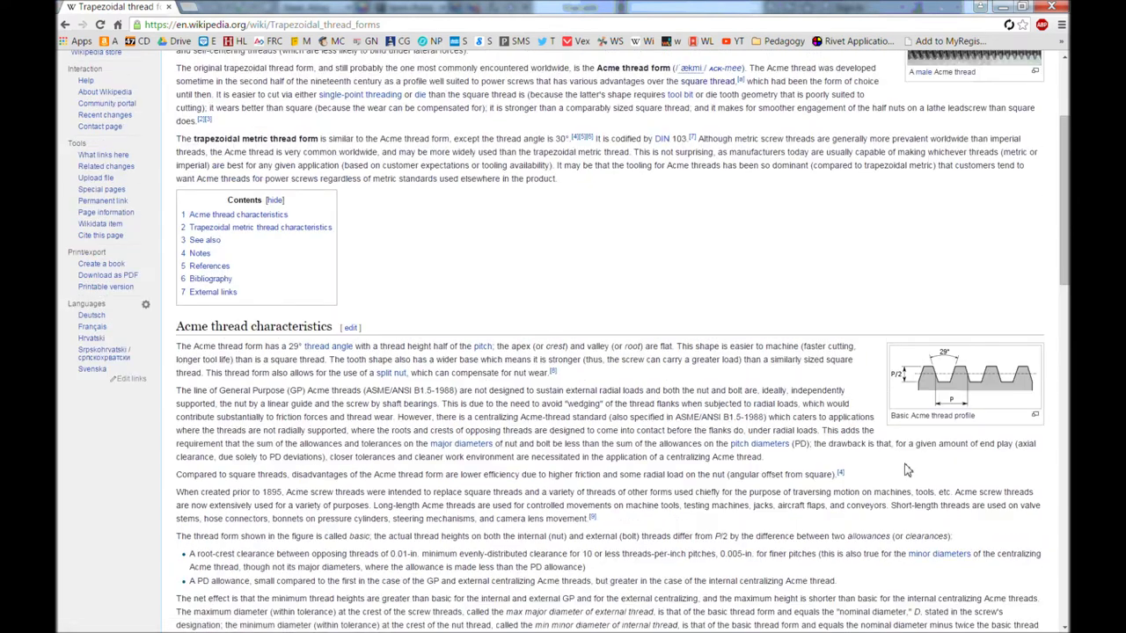
click(940, 381)
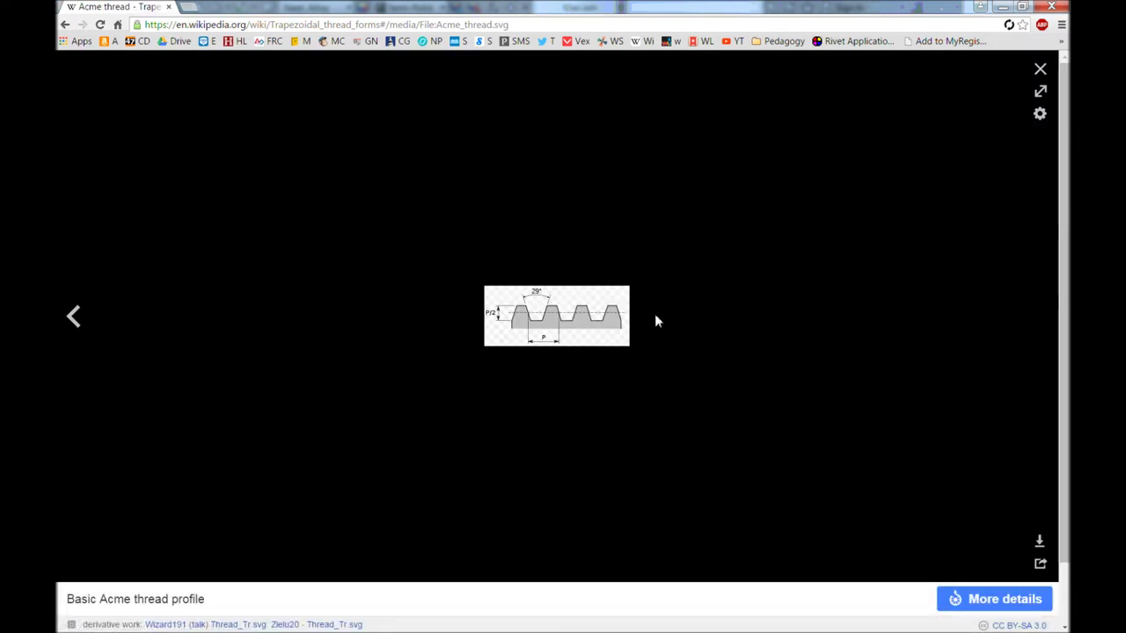
click(573, 318)
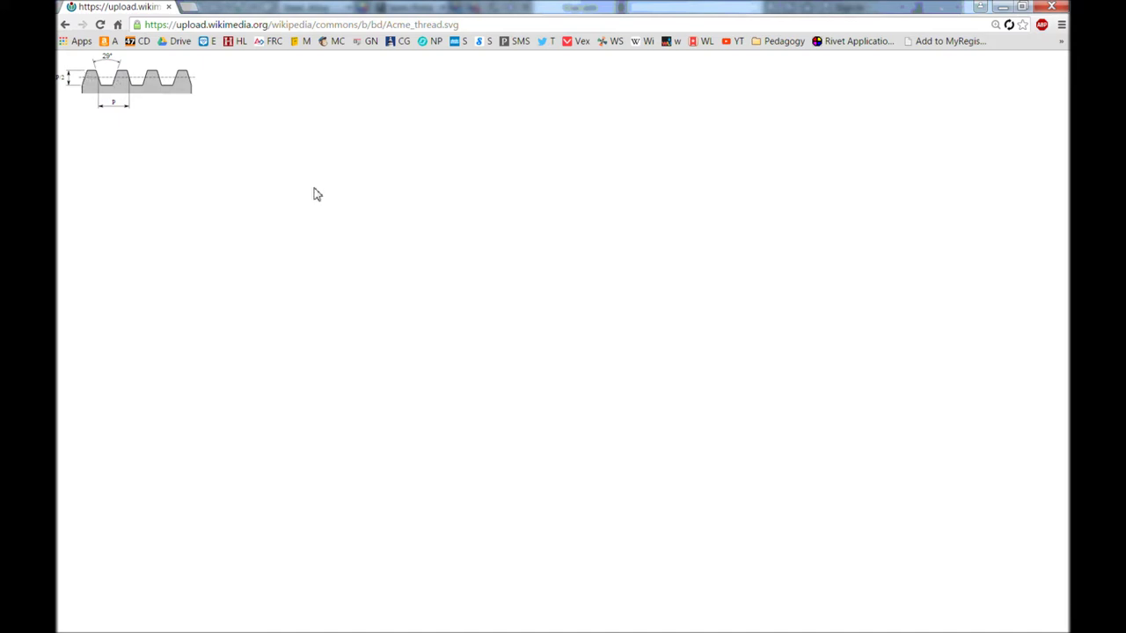
click(64, 23)
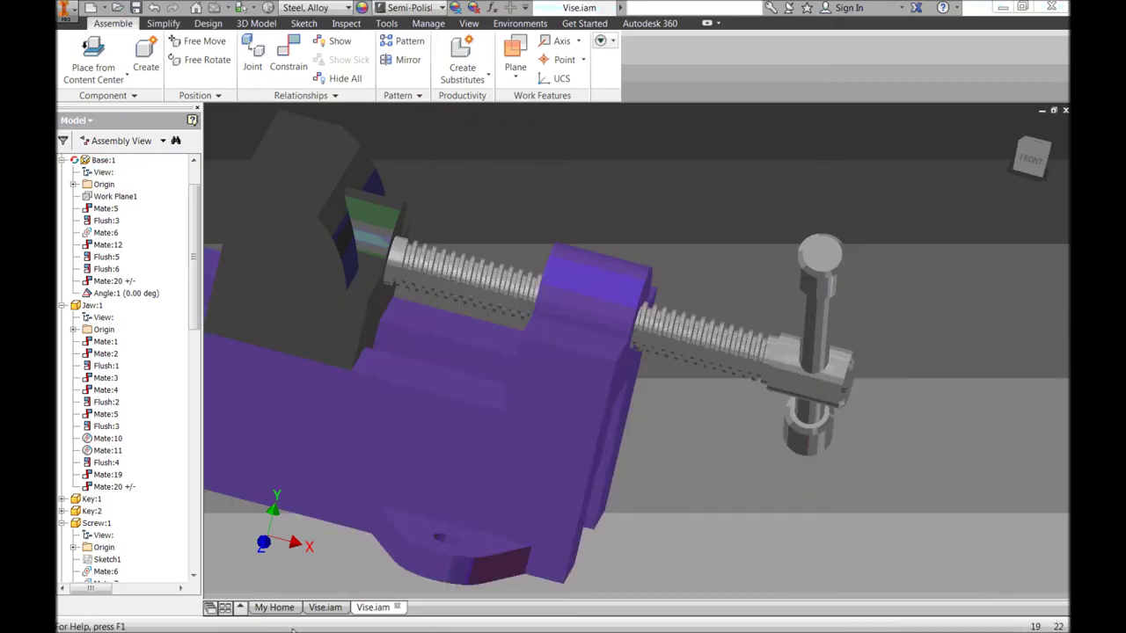
Switch to the Vise.iam assembly with the unthreaded screw in Inventor, open the Screw part and edit its Sketch1
click(325, 607)
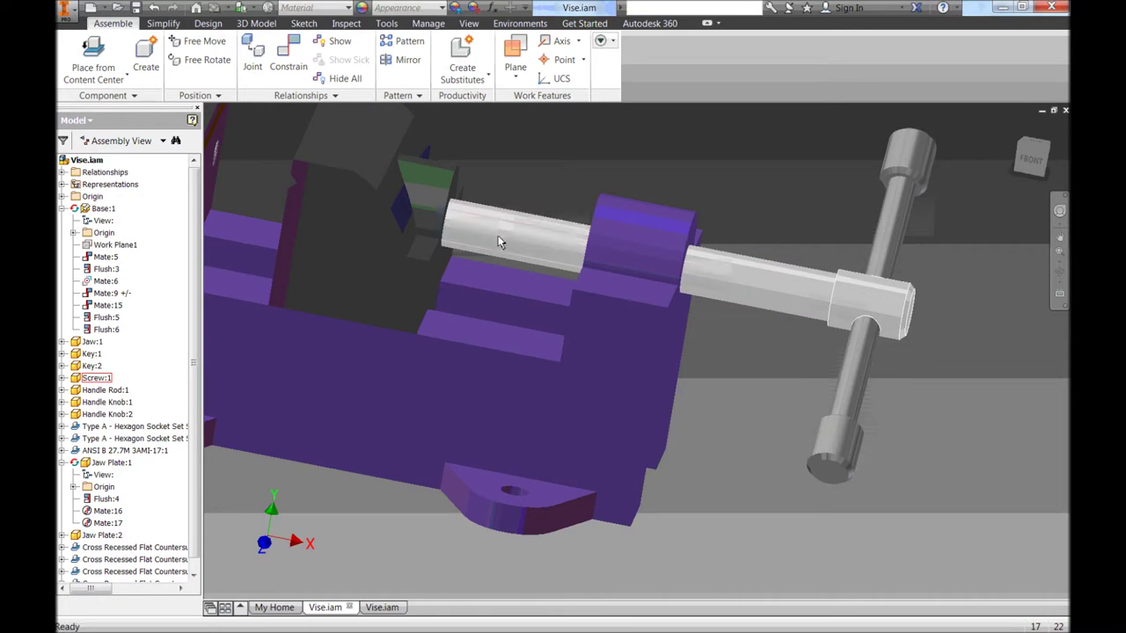
right_click(715, 266)
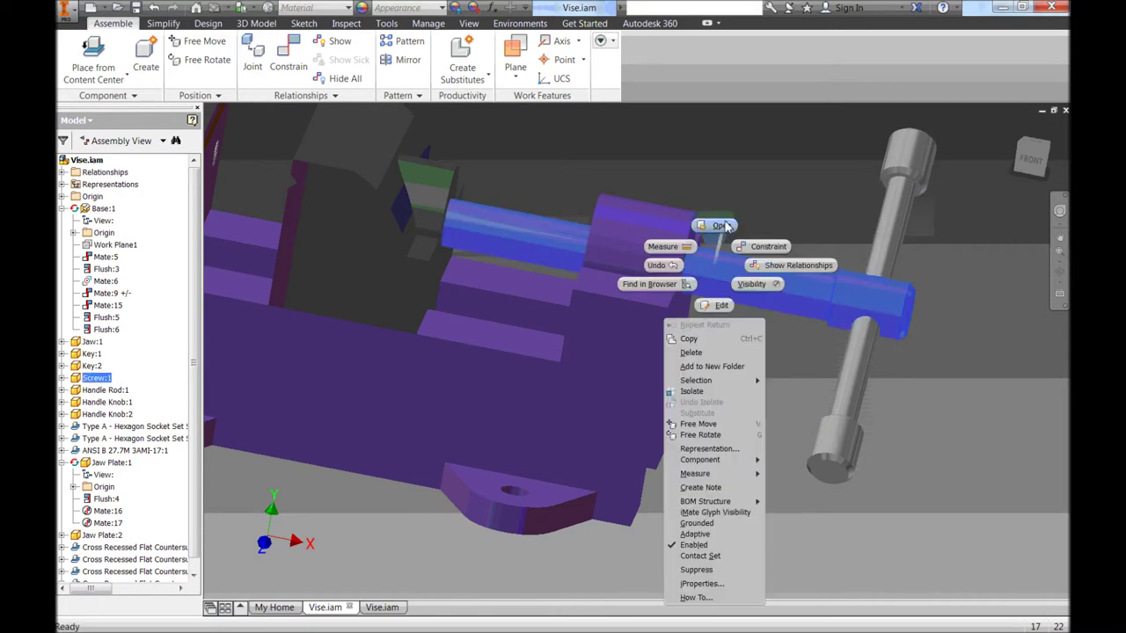
click(713, 225)
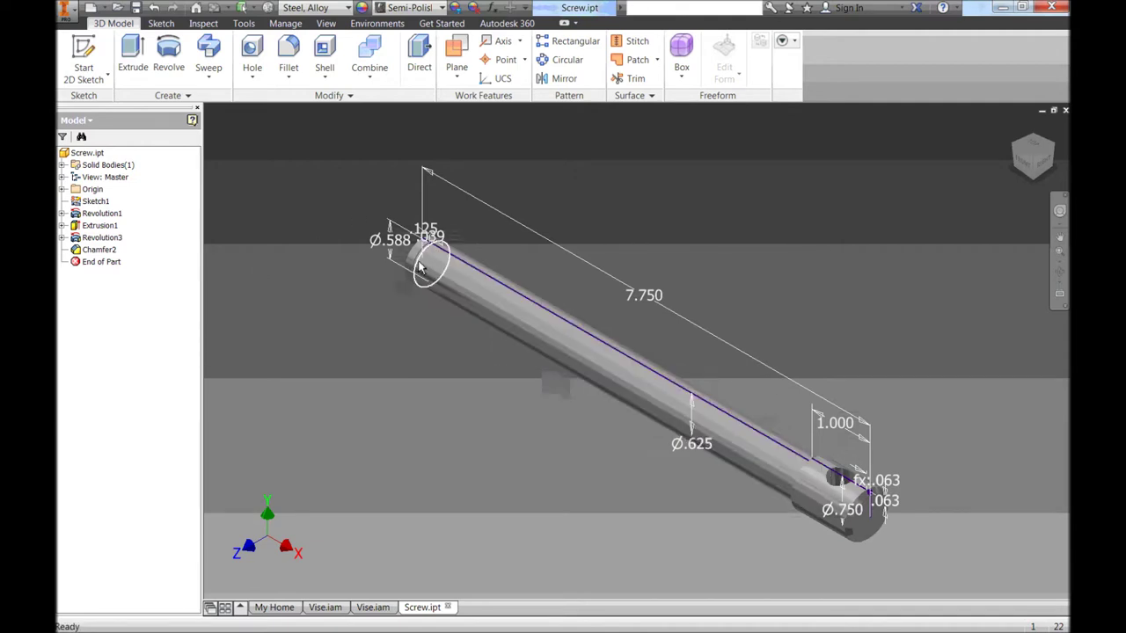
double_click(91, 202)
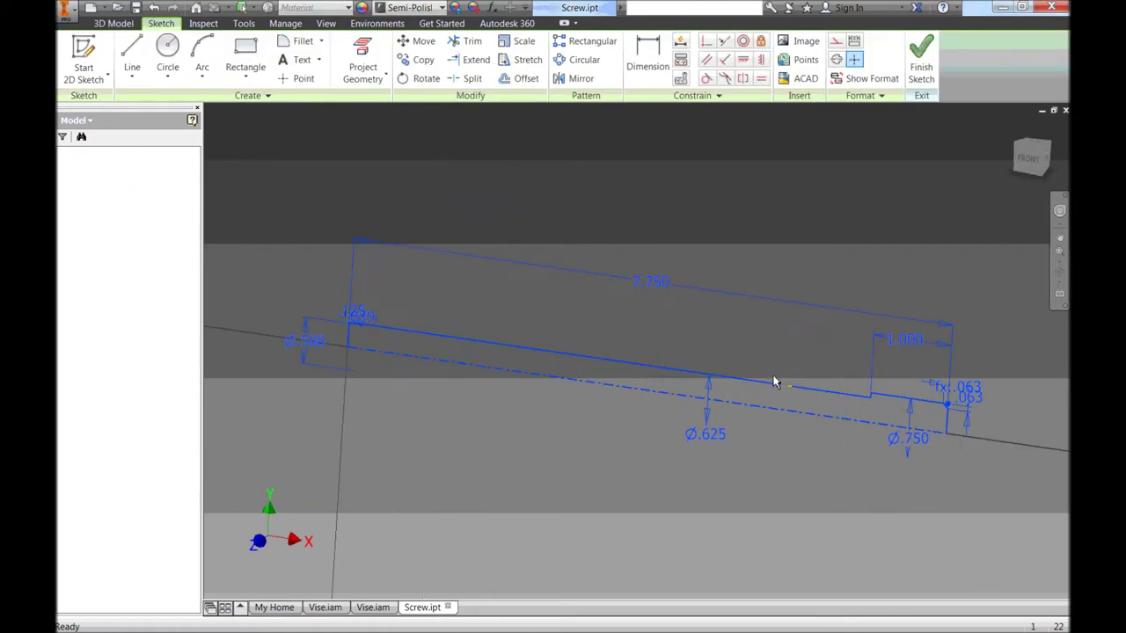
click(905, 397)
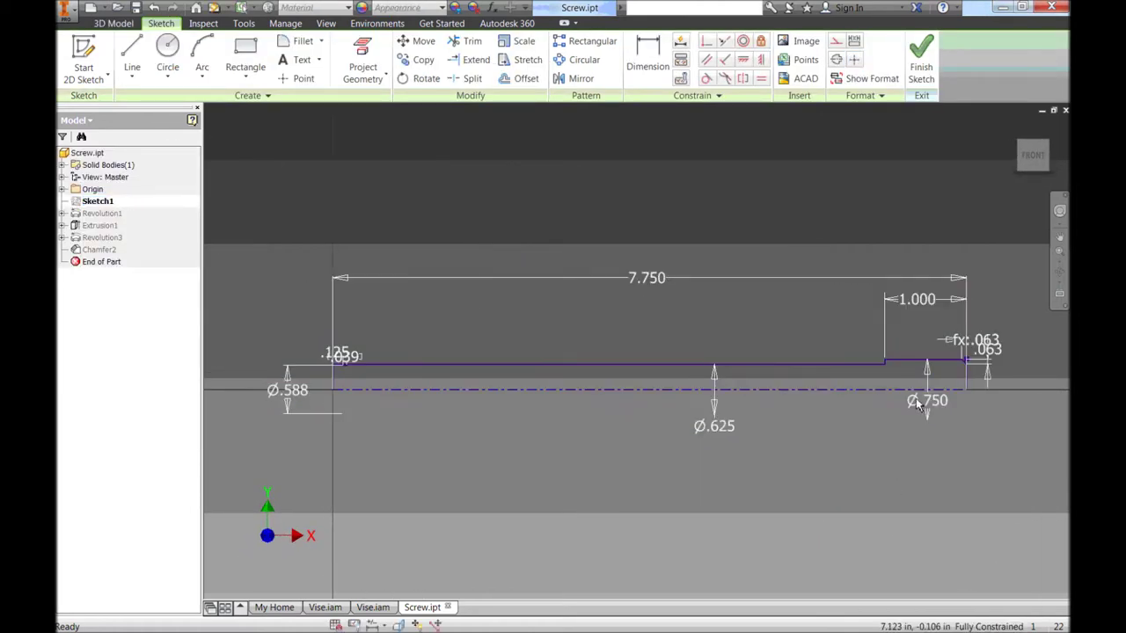
Try a three-line trapezoidal thread tooth above the shaft's edge line near the shoulder, and undo it
scroll(903, 389, up, 5)
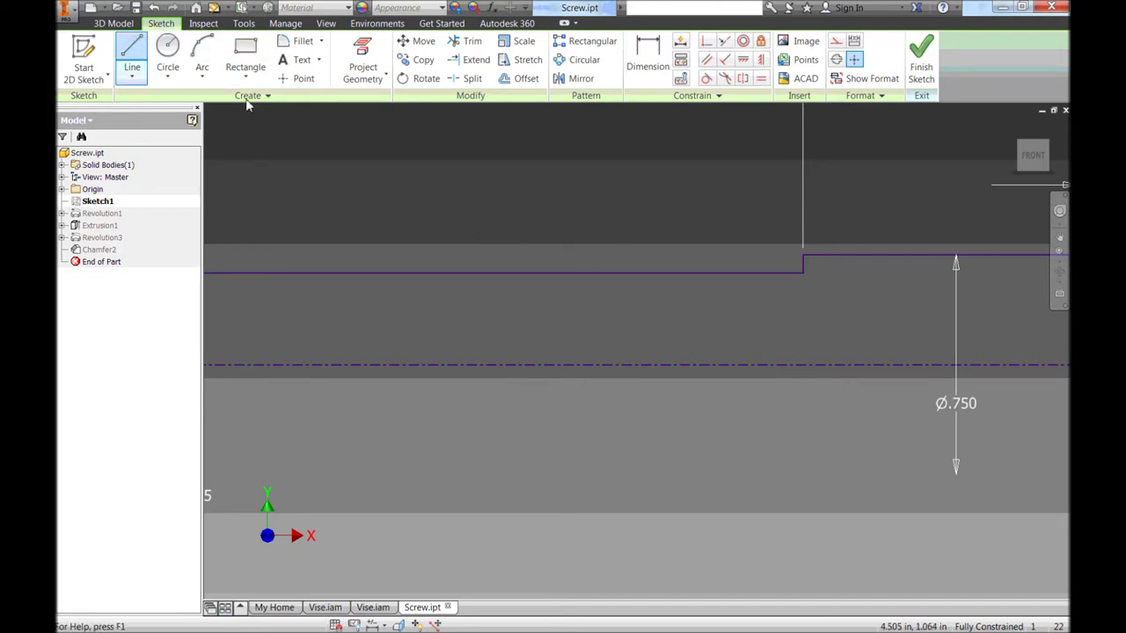
click(131, 55)
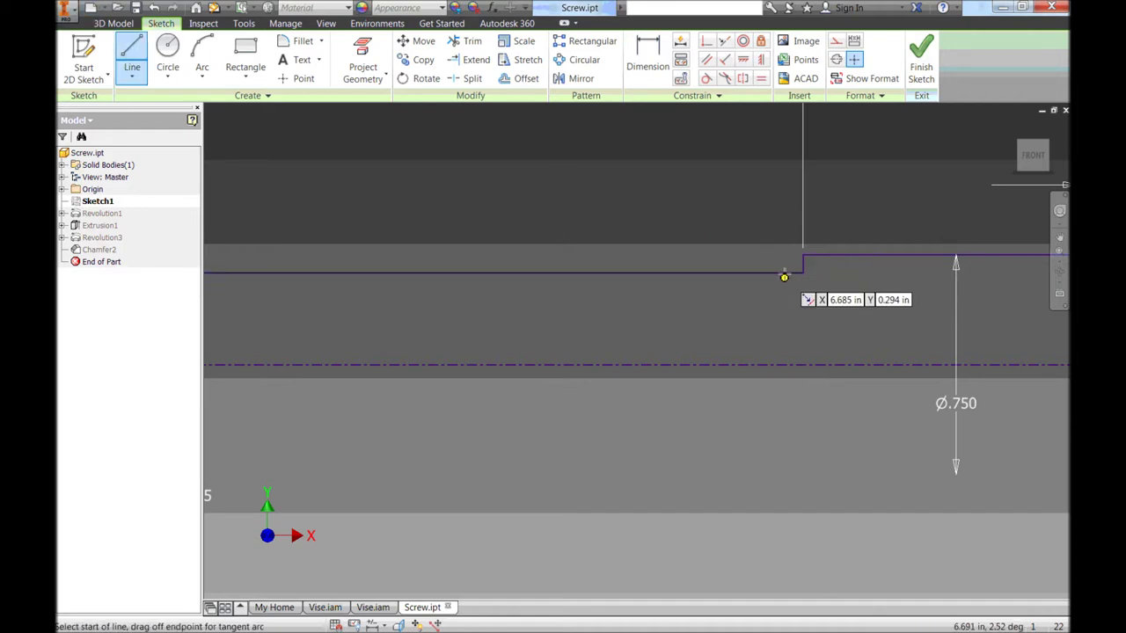
scroll(780, 277, up, 5)
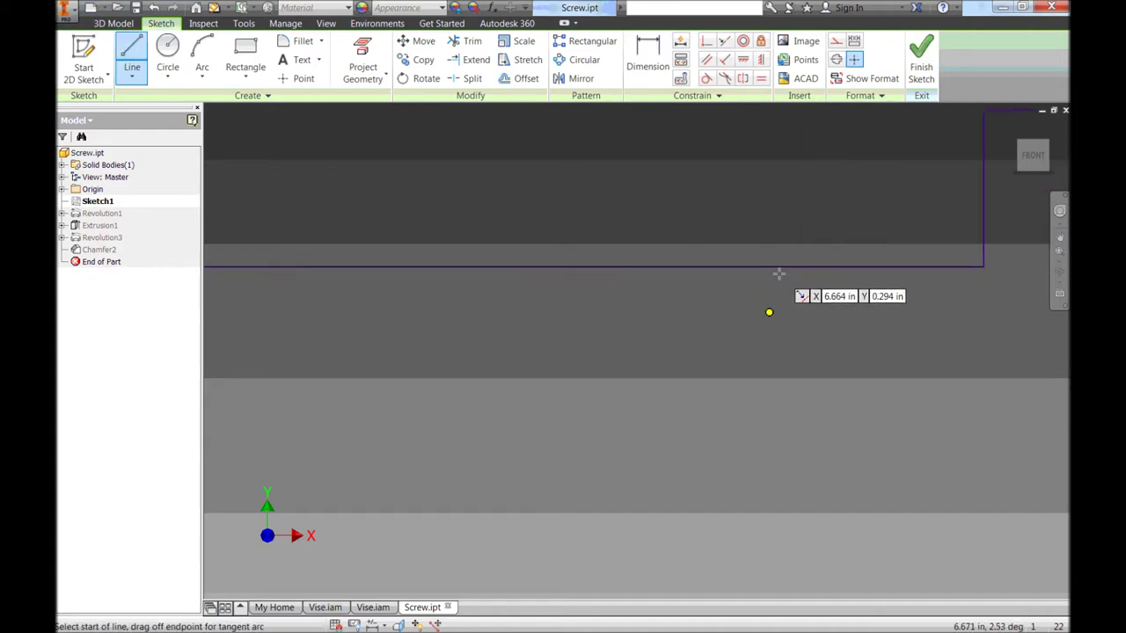
click(776, 266)
click(715, 138)
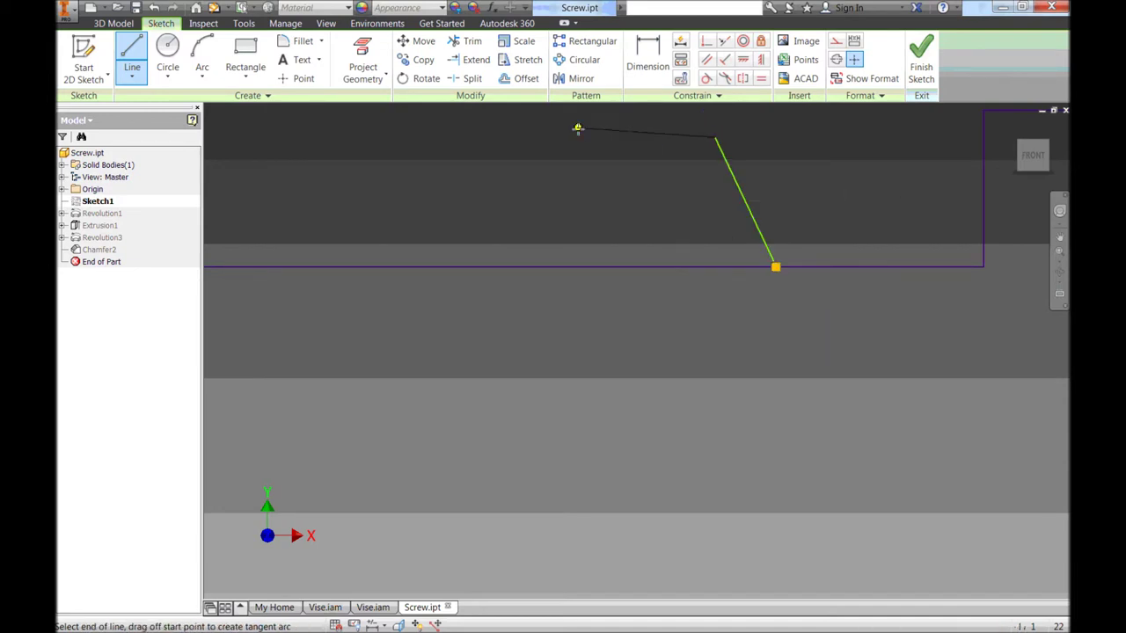
click(578, 137)
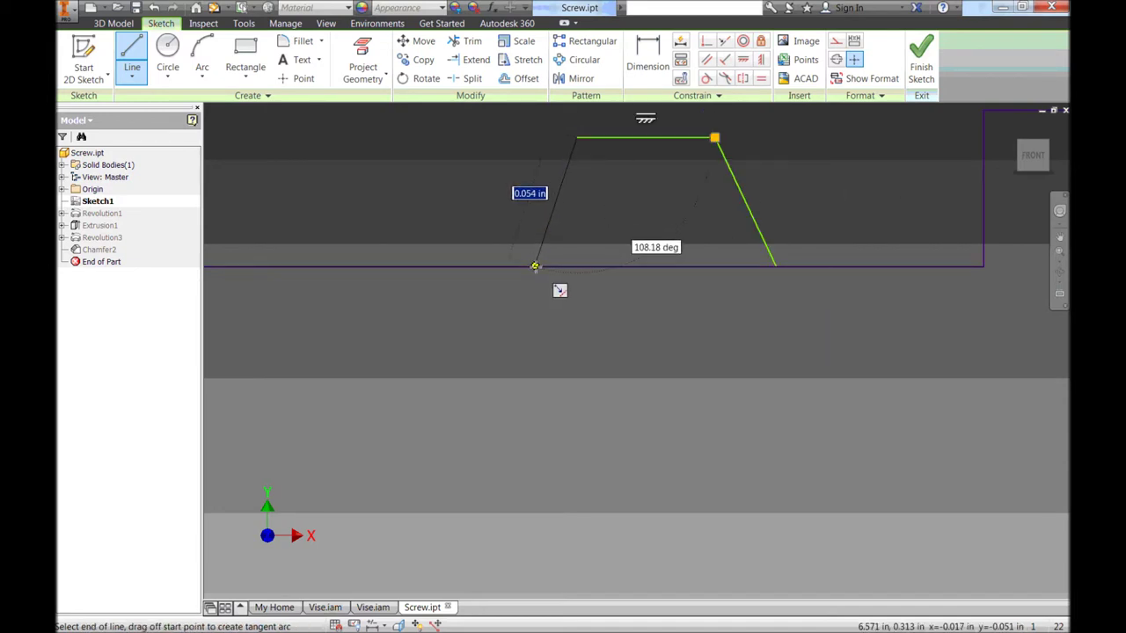
double_click(534, 267)
key(Escape)
key(ctrl+z)
key(ctrl+z)
key(ctrl+z)
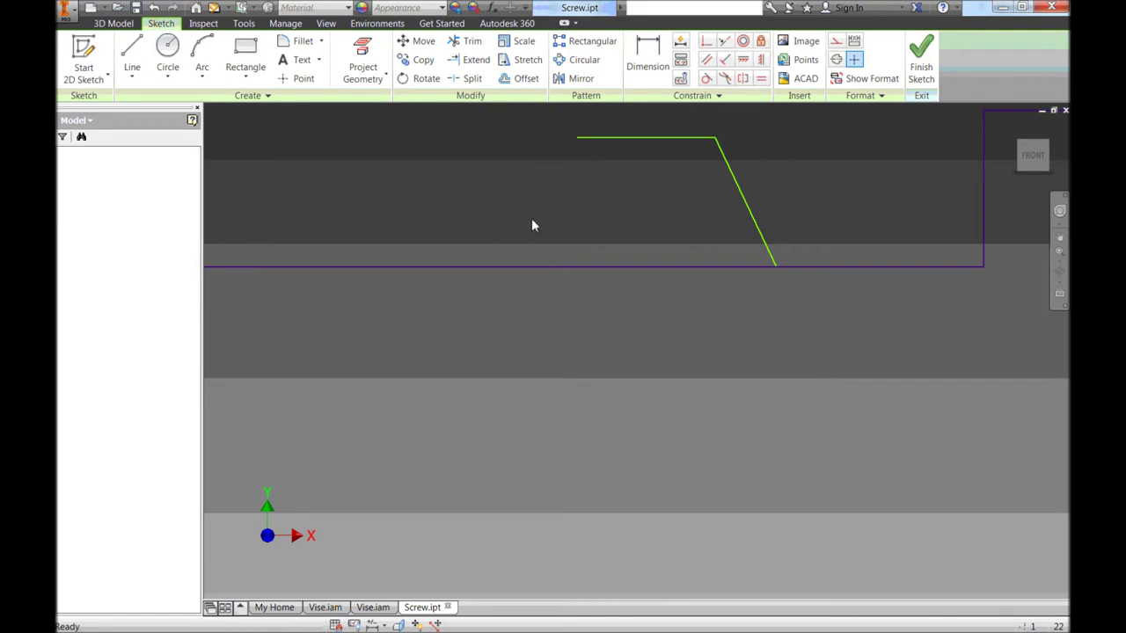
Try a small three-line trapezoidal groove below the shaft's edge line near the shoulder, and undo it
click(130, 51)
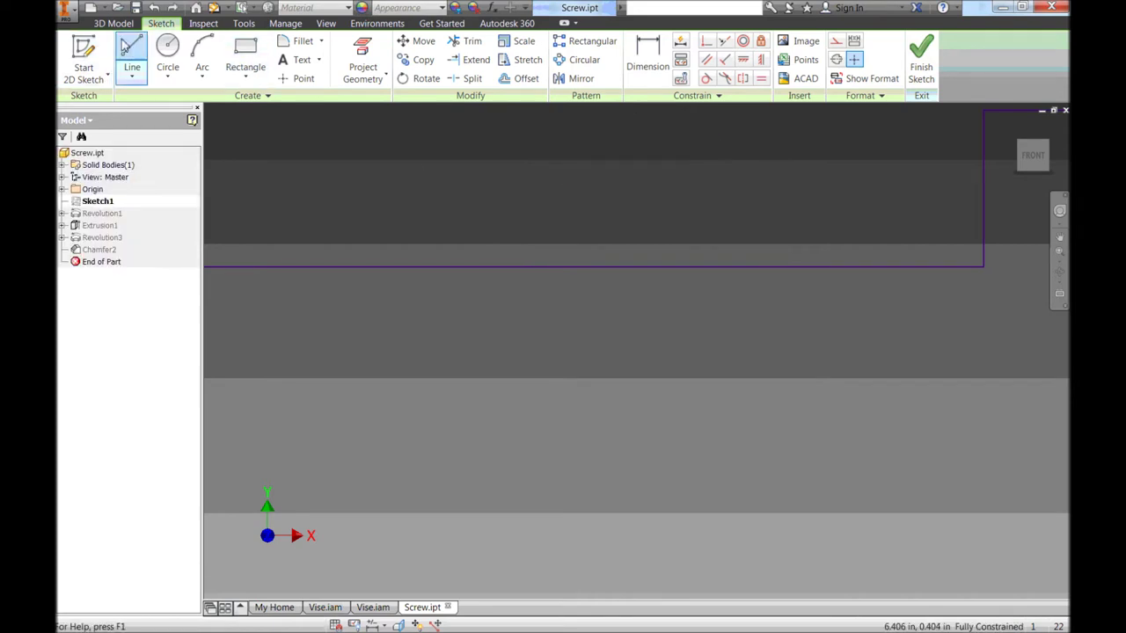
click(910, 267)
click(883, 344)
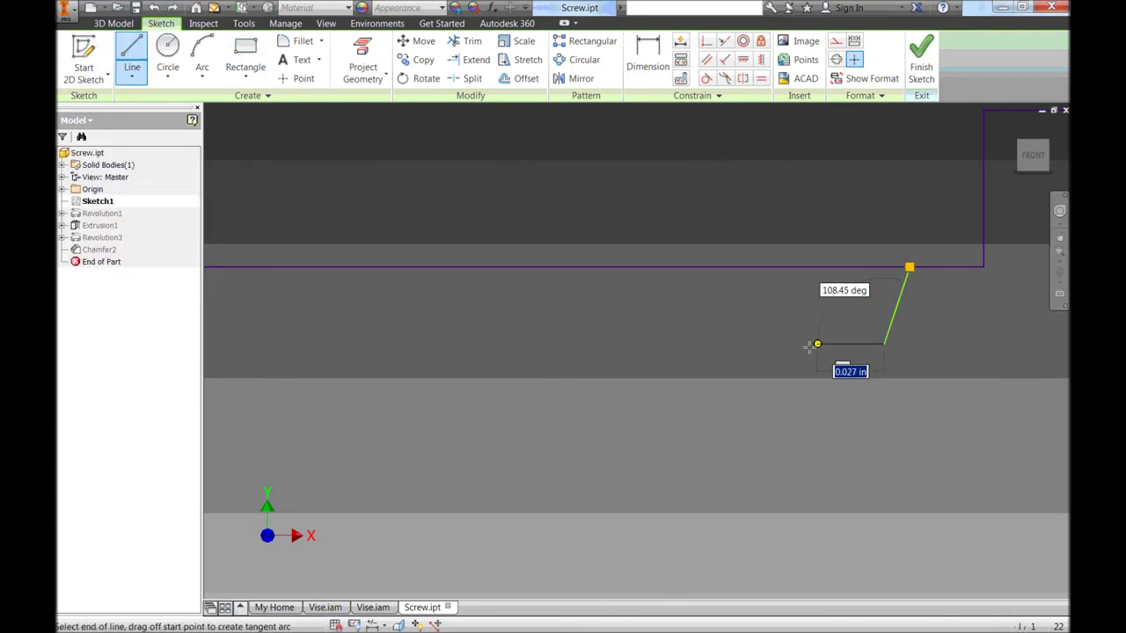
click(803, 344)
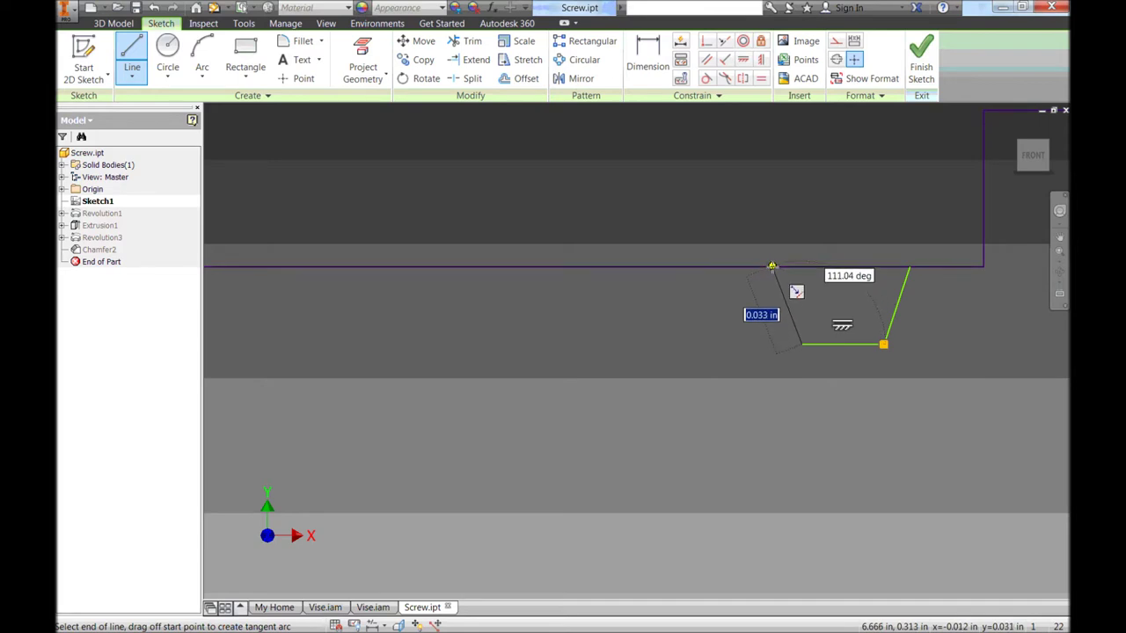
click(772, 266)
key(Escape)
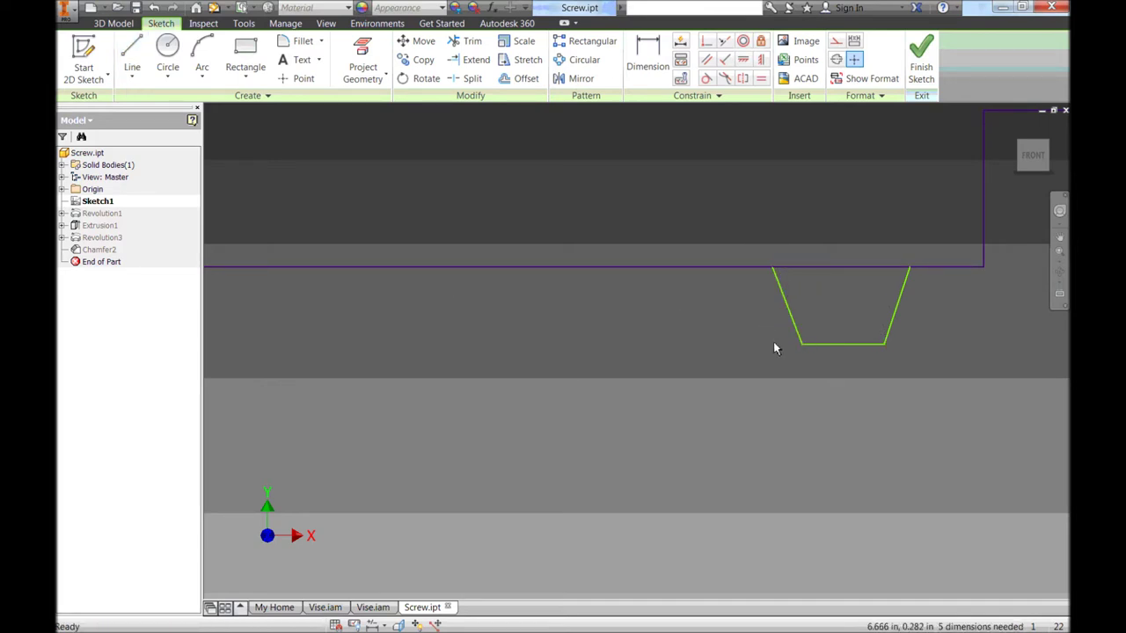
key(ctrl+z)
key(ctrl+z)
key(ctrl+z)
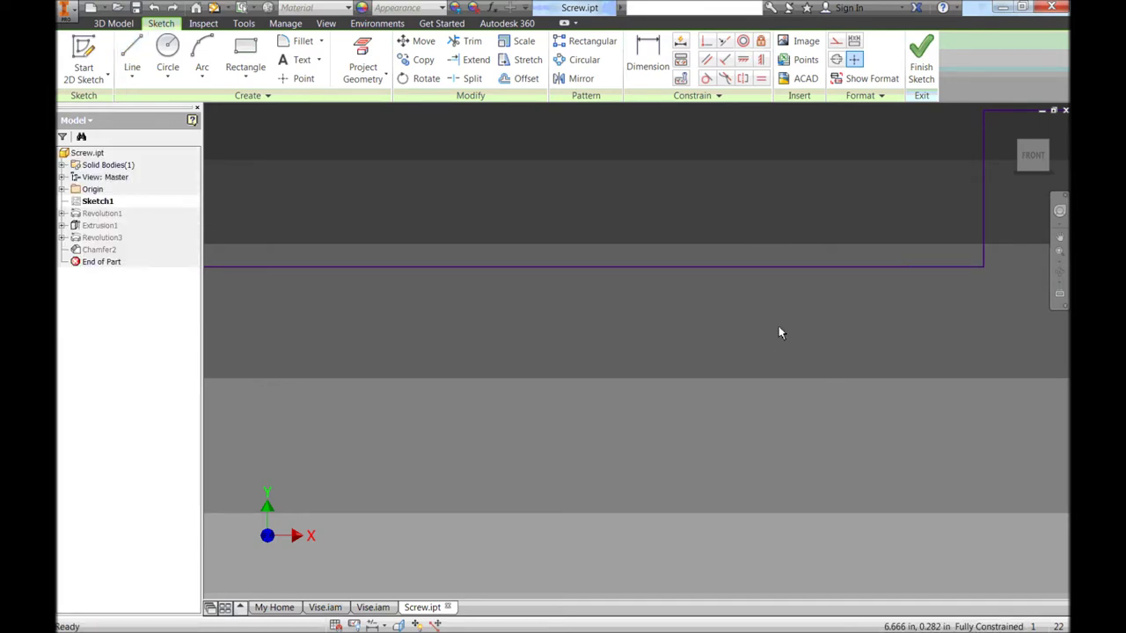
key(ctrl+z)
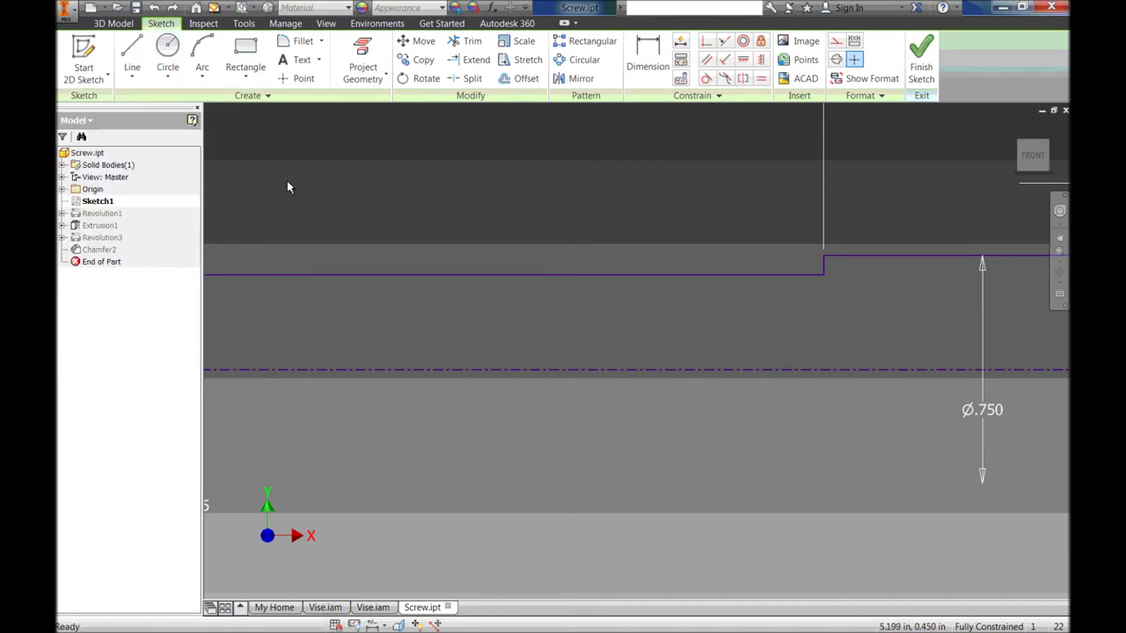
Sketch a three-line trapezoidal thread groove about 0.07 in deep below the shaft's edge line, near the shoulder and with both flanks ending on that line
click(130, 53)
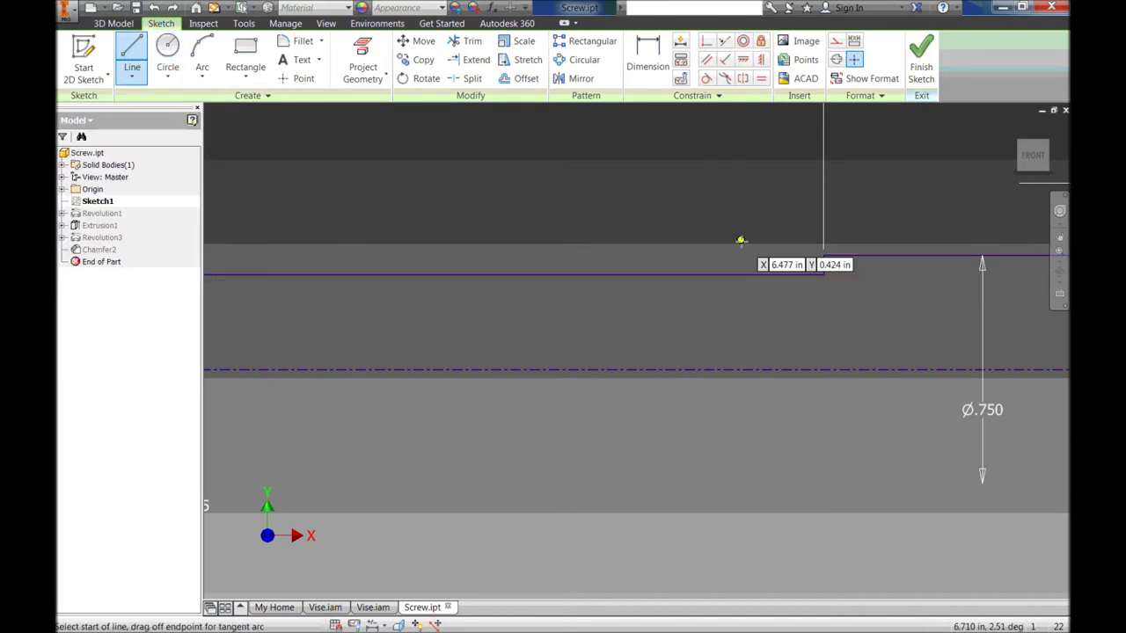
scroll(780, 278, up, 3)
scroll(779, 281, down, 5)
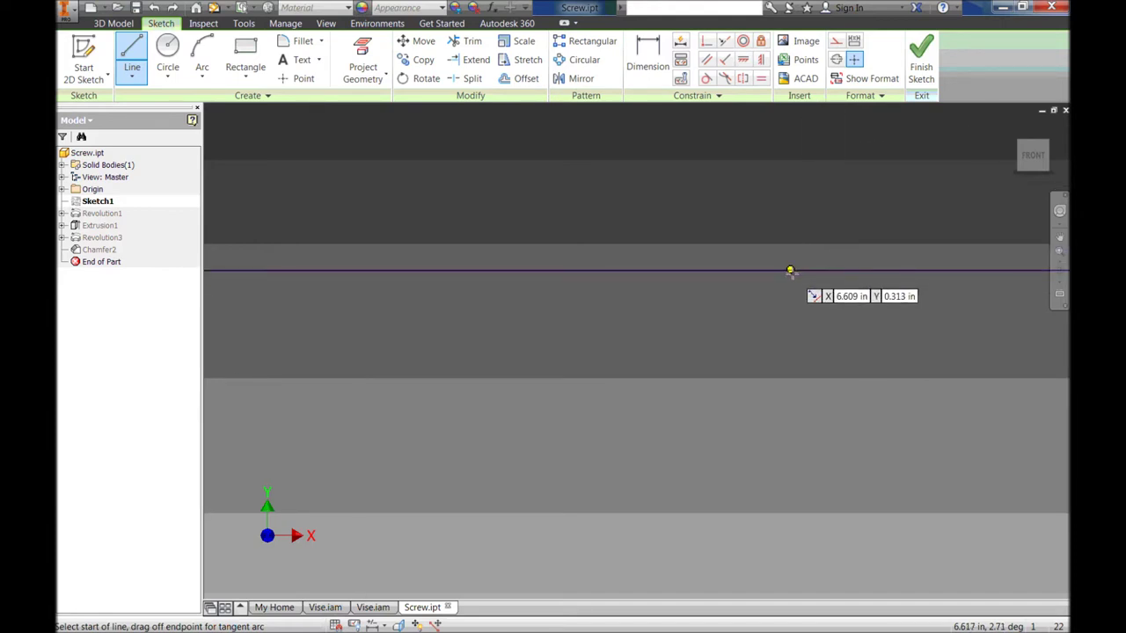
click(861, 270)
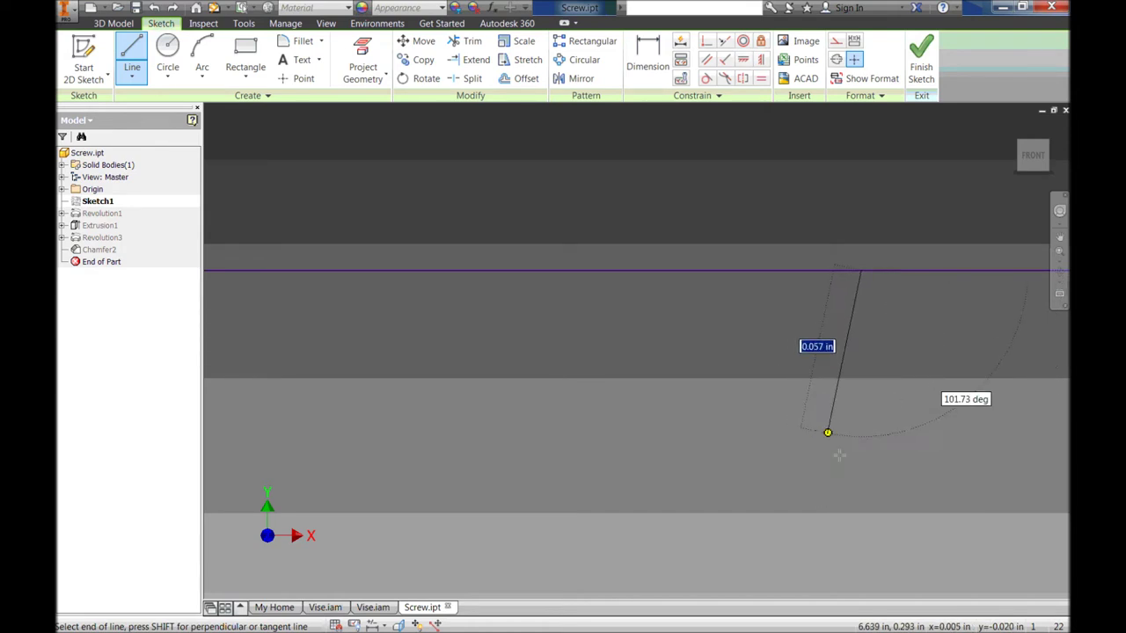
click(808, 480)
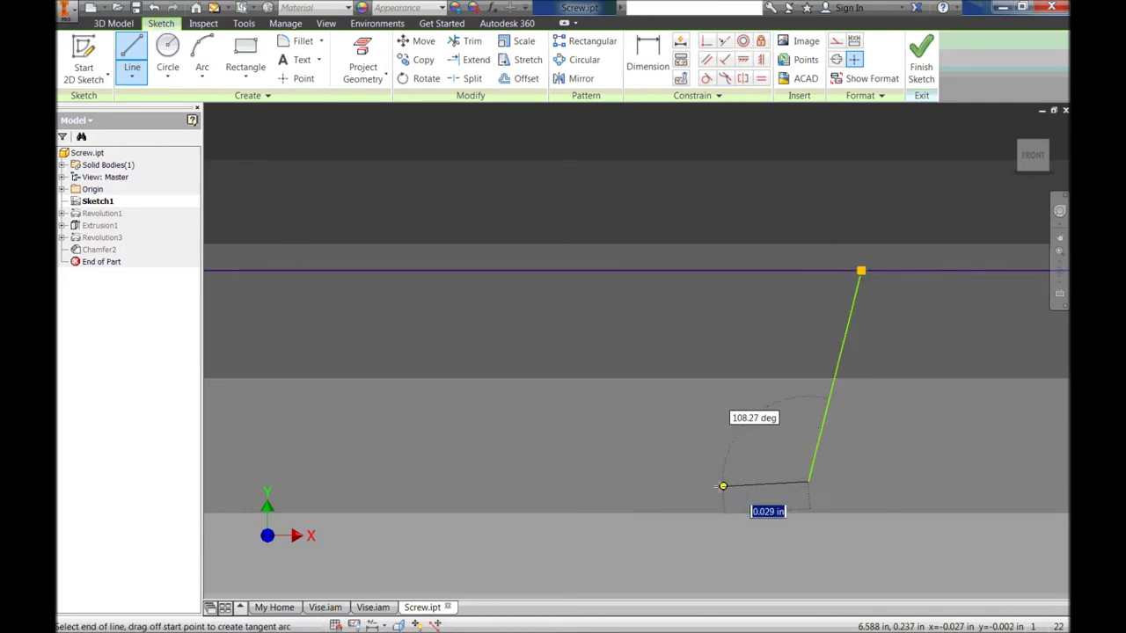
click(705, 480)
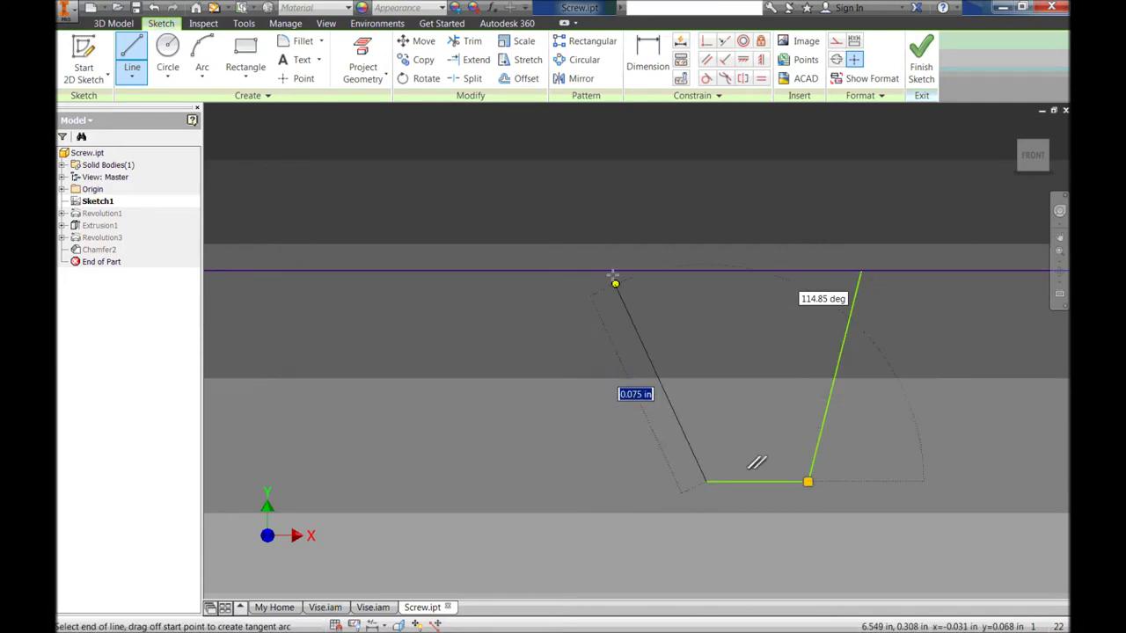
click(609, 270)
key(Escape)
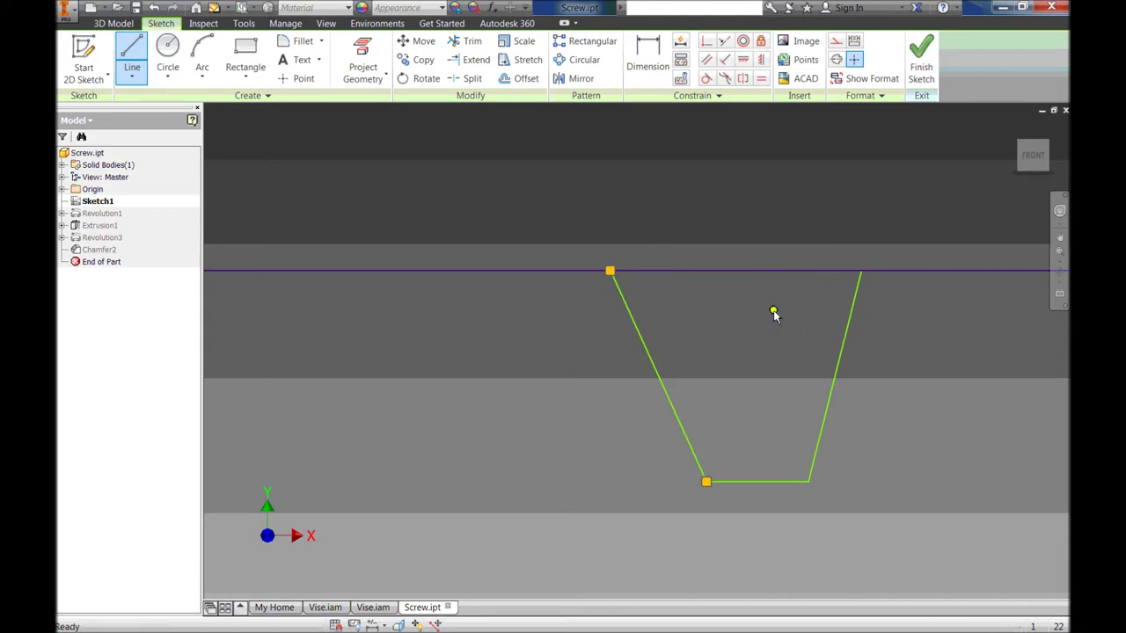
Apply an Equal constraint to the two slanted flanks of the groove profile
scroll(748, 361, down, 3)
scroll(765, 375, down, 3)
scroll(643, 360, up, 4)
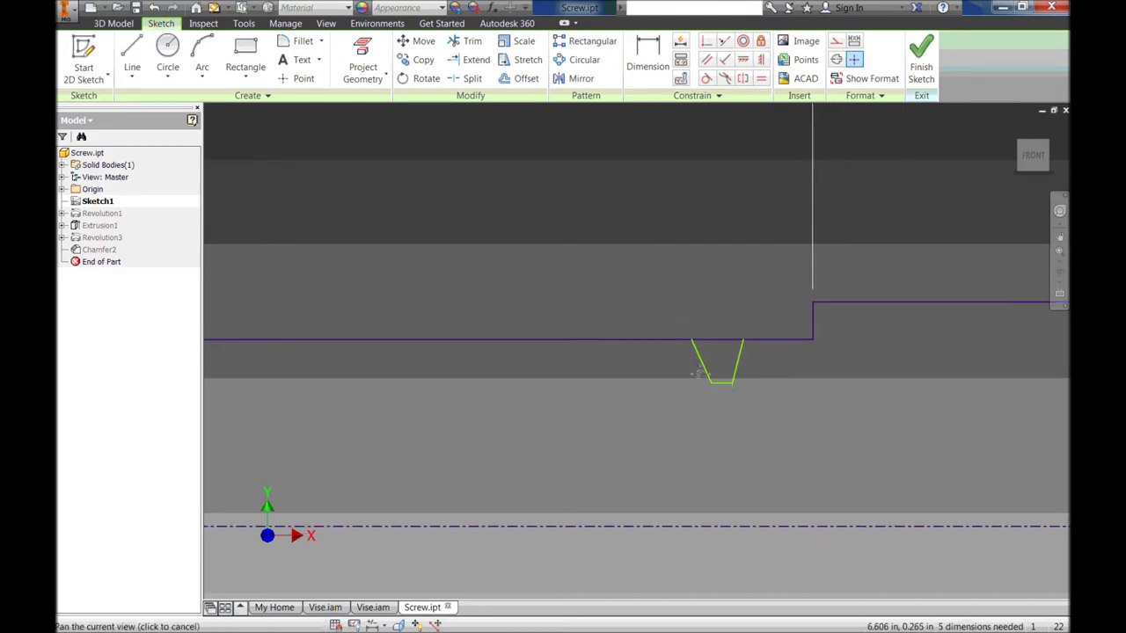
click(686, 327)
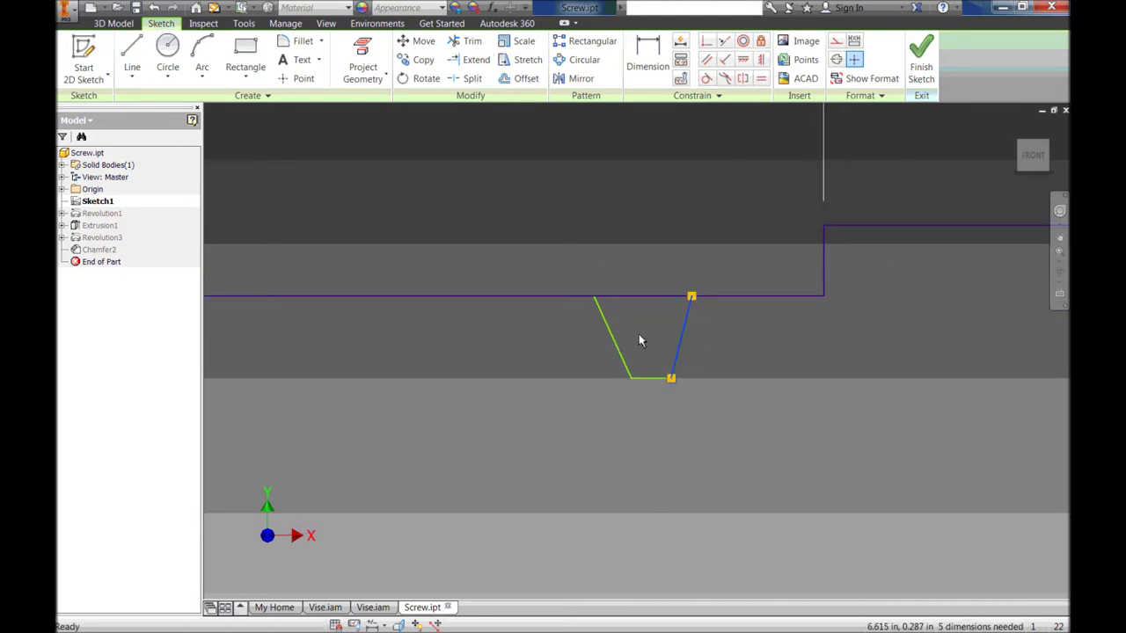
click(613, 339)
click(644, 329)
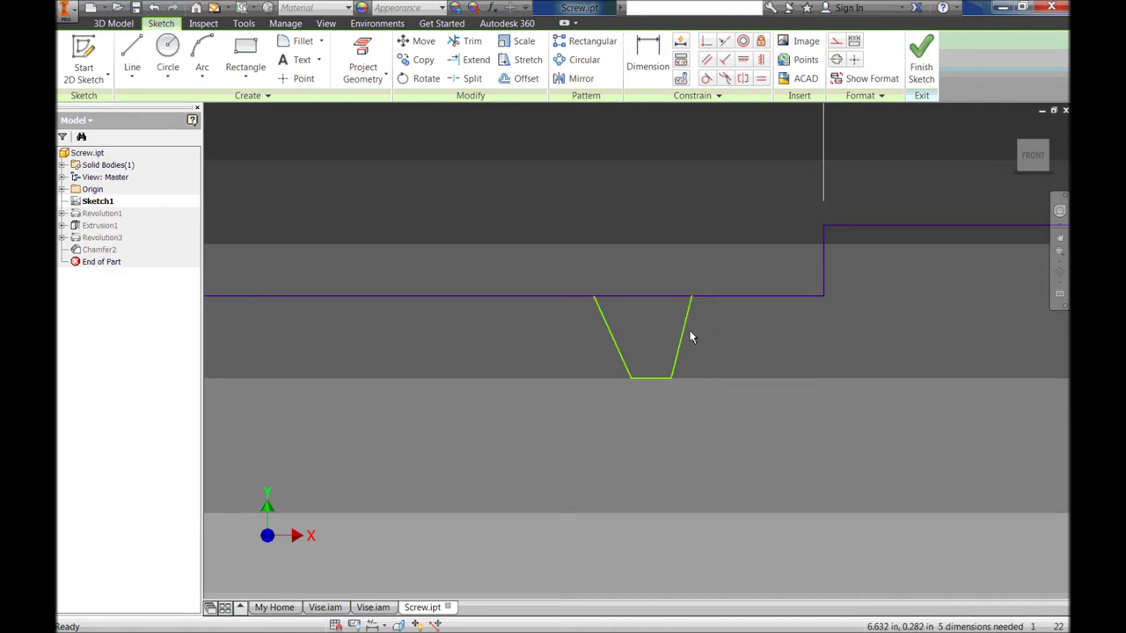
click(762, 79)
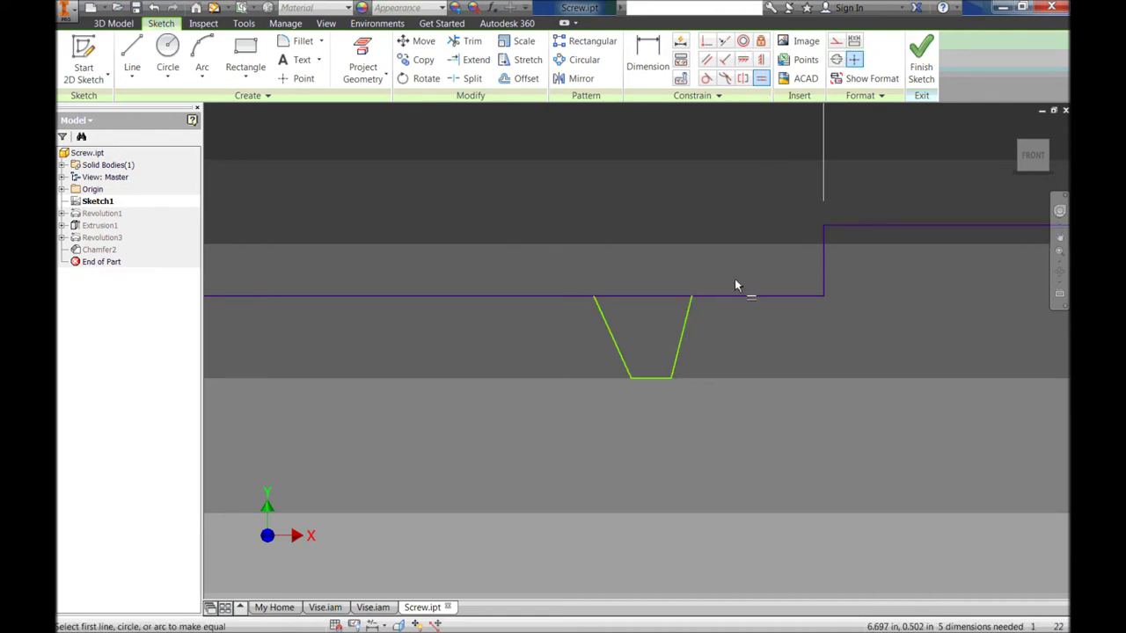
click(680, 321)
click(607, 328)
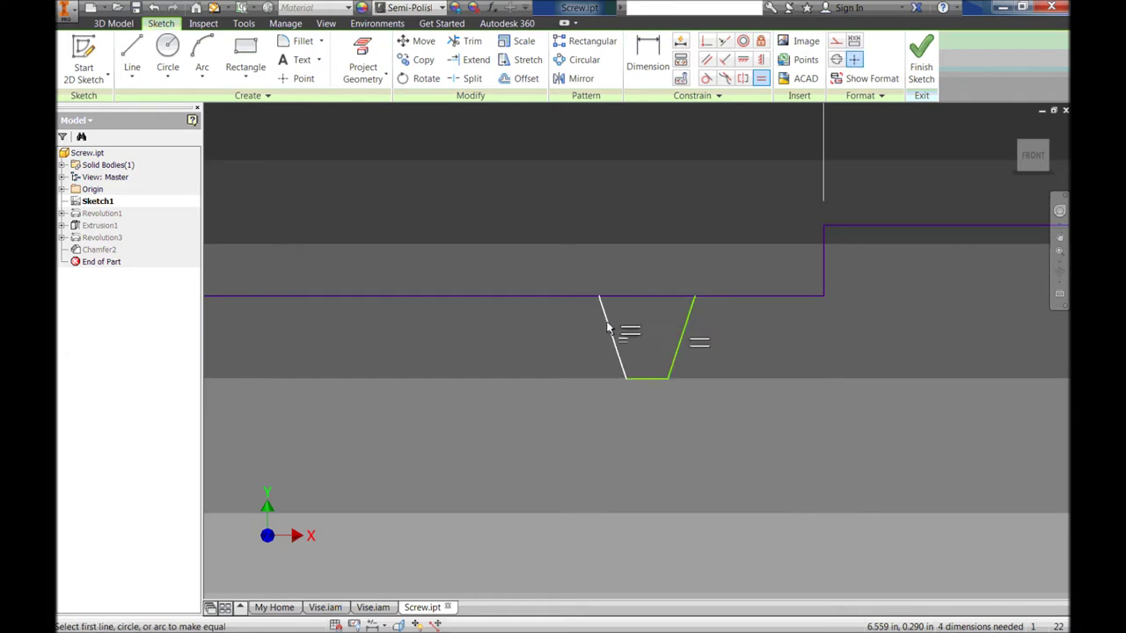
key(Escape)
Reshape the groove profile by moving its lower right corner and base, making it wider and slightly deeper
drag(669, 378, 727, 395)
drag(705, 475, 710, 393)
click(670, 373)
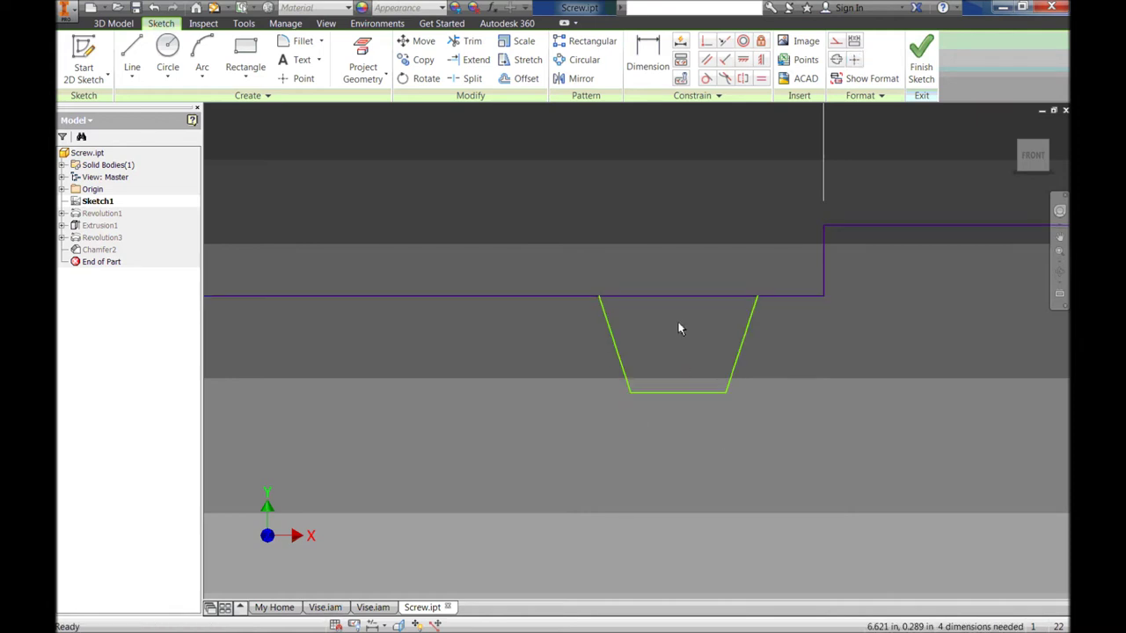
Dimension the angle between the groove's two flanks as 29 degrees and raise the groove's base to about 0.05 in deep
click(616, 348)
click(749, 344)
click(653, 59)
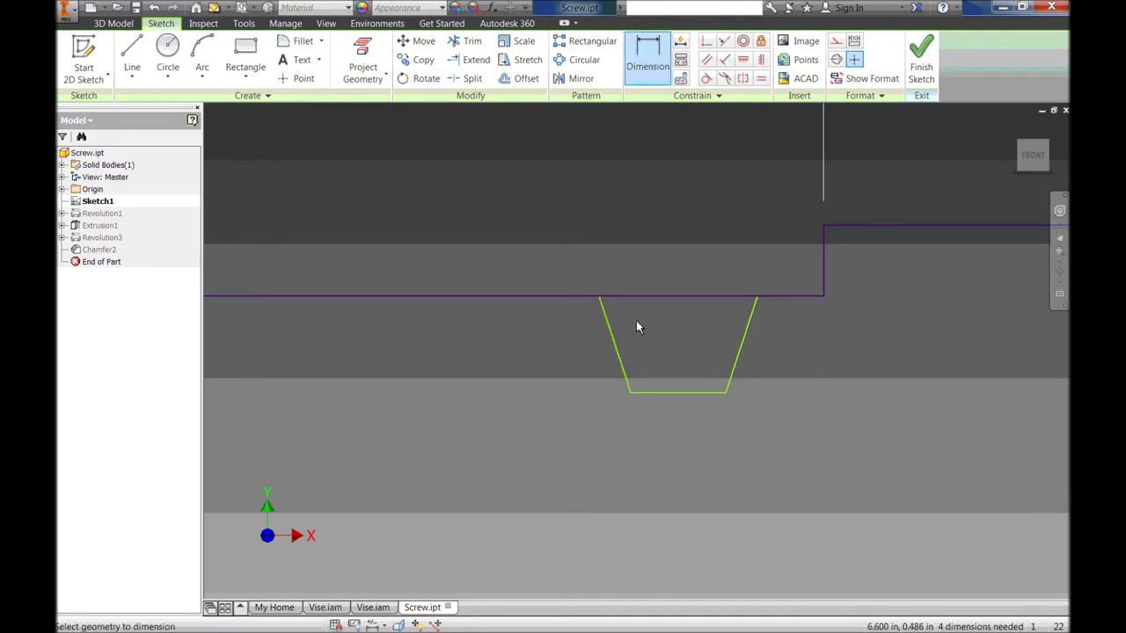
click(616, 352)
click(747, 334)
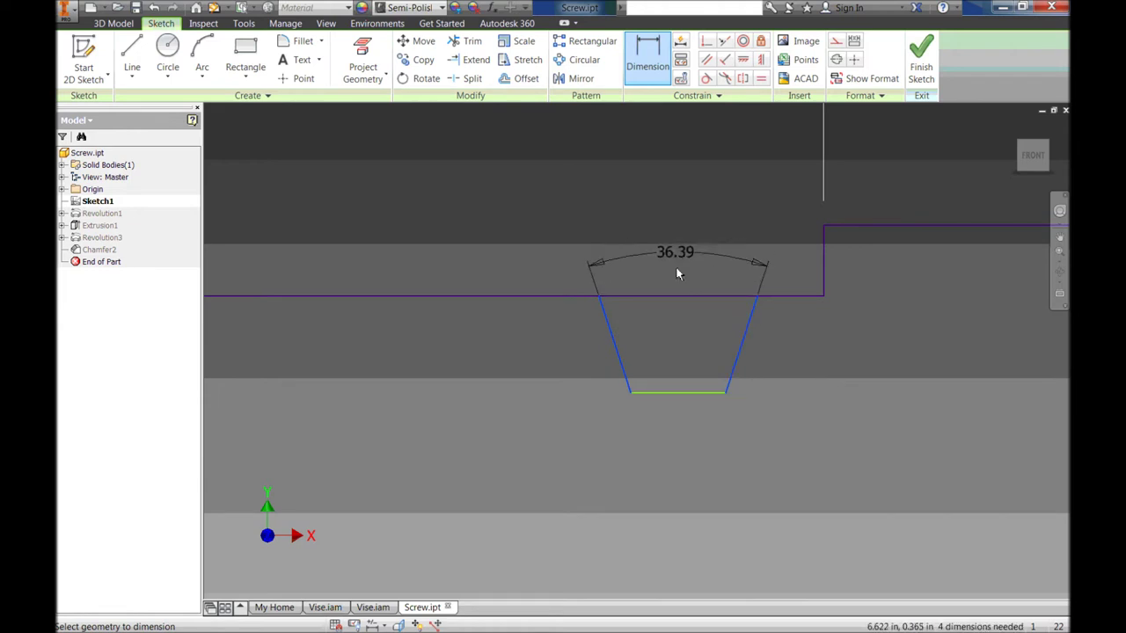
click(682, 244)
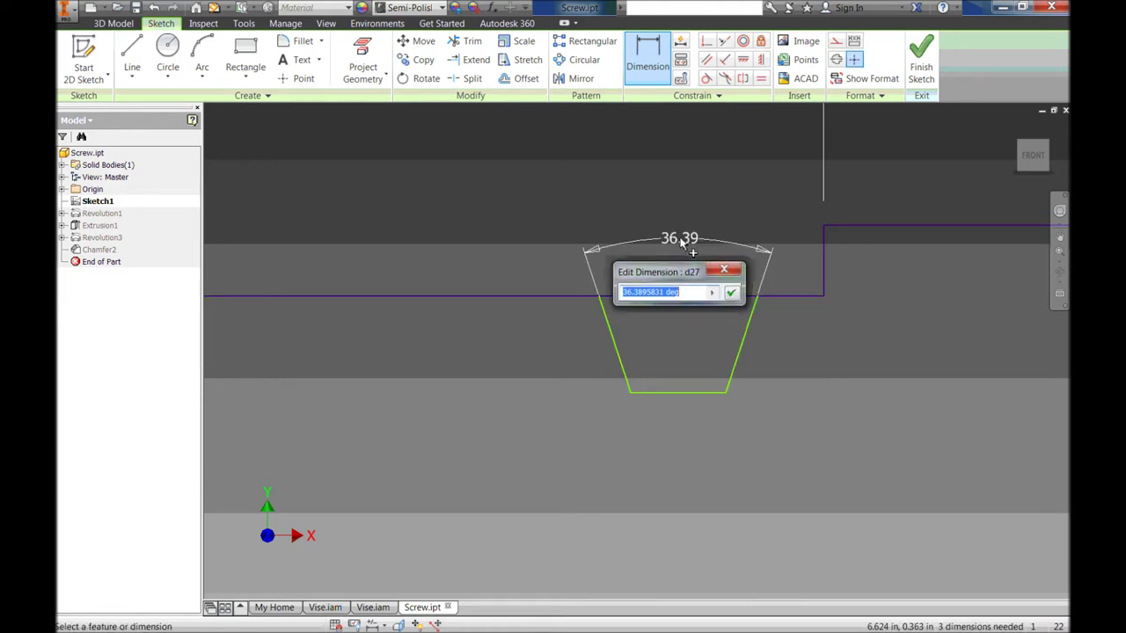
text(29)
key(Return)
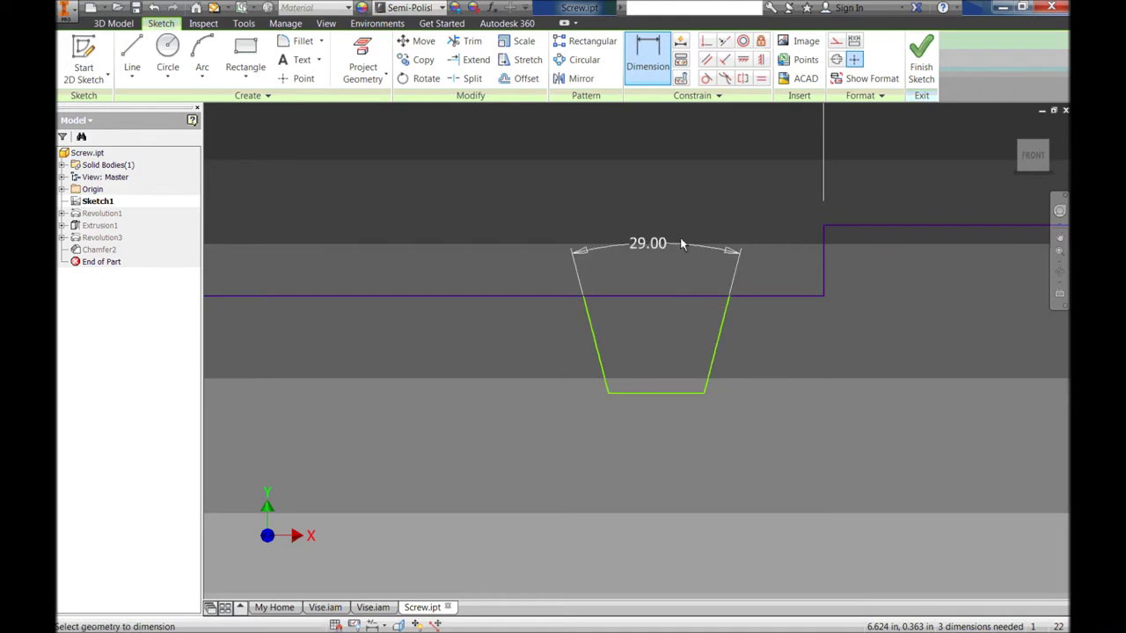
key(Escape)
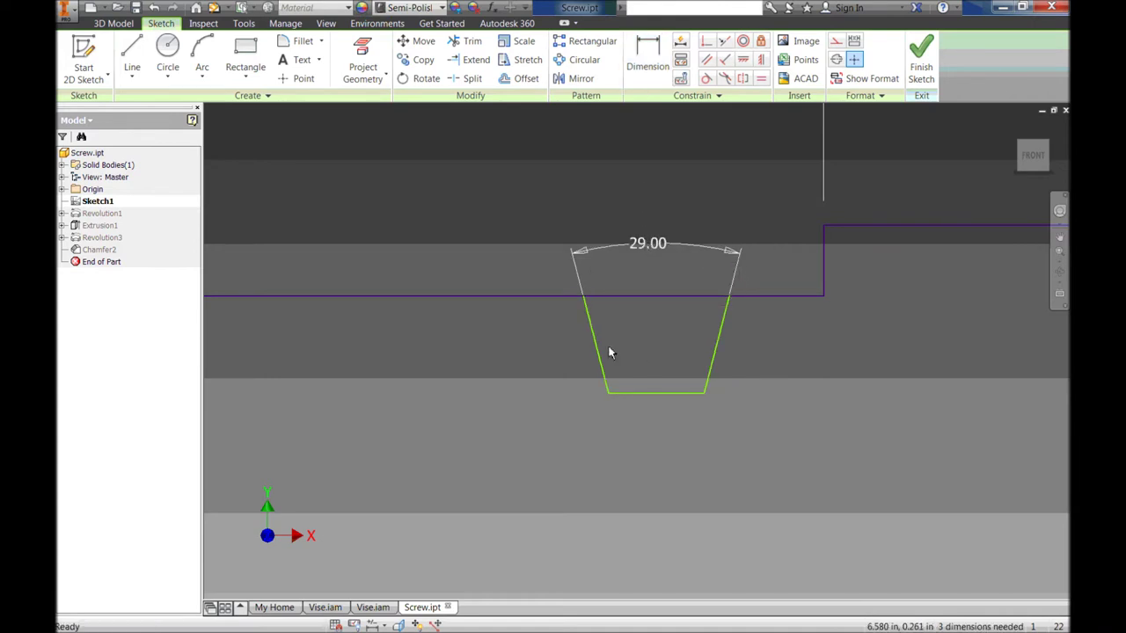
drag(643, 394, 738, 390)
mouse_move(711, 350)
mouse_down()
mouse_move(791, 378)
mouse_move(716, 370)
mouse_move(699, 355)
mouse_up()
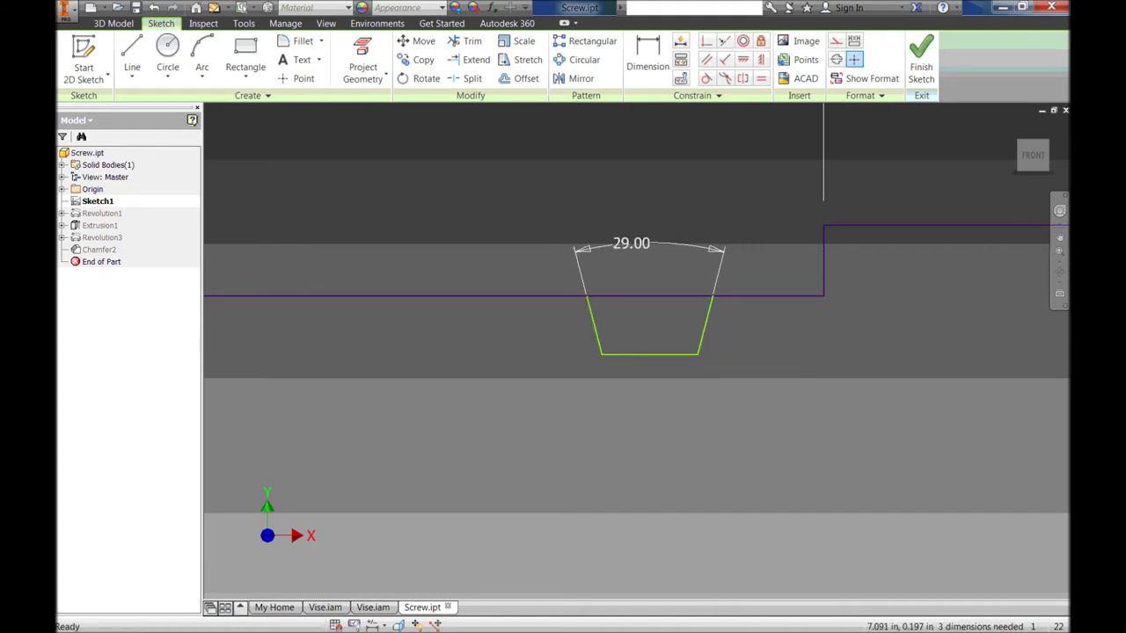
Switch to the browser and examine the enlarged Acme thread diagram for how pitch and depth are defined, and return to the sketch
key(alt+Tab)
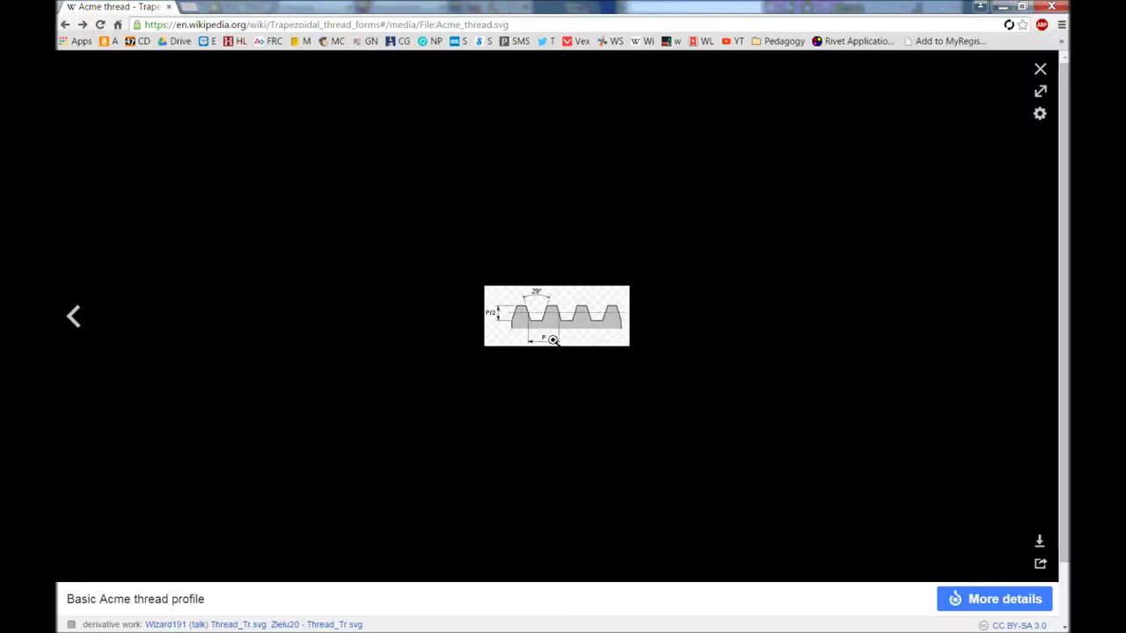
click(549, 310)
ctrl+scroll(145, 140, up, 9)
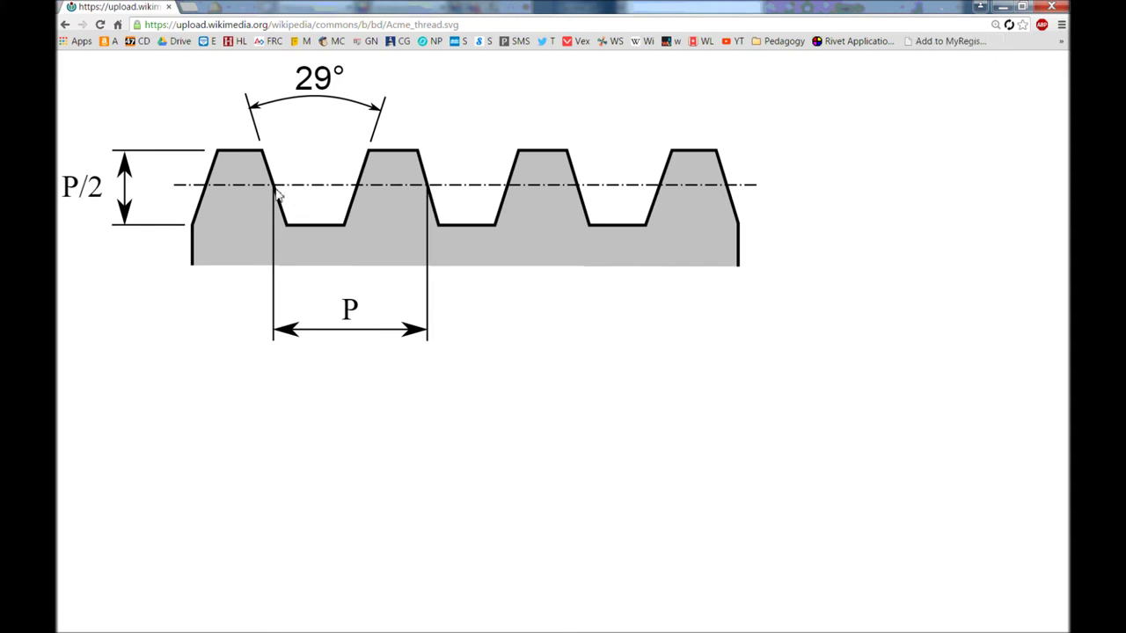
double_click(356, 7)
double_click(366, 7)
key(alt+Tab)
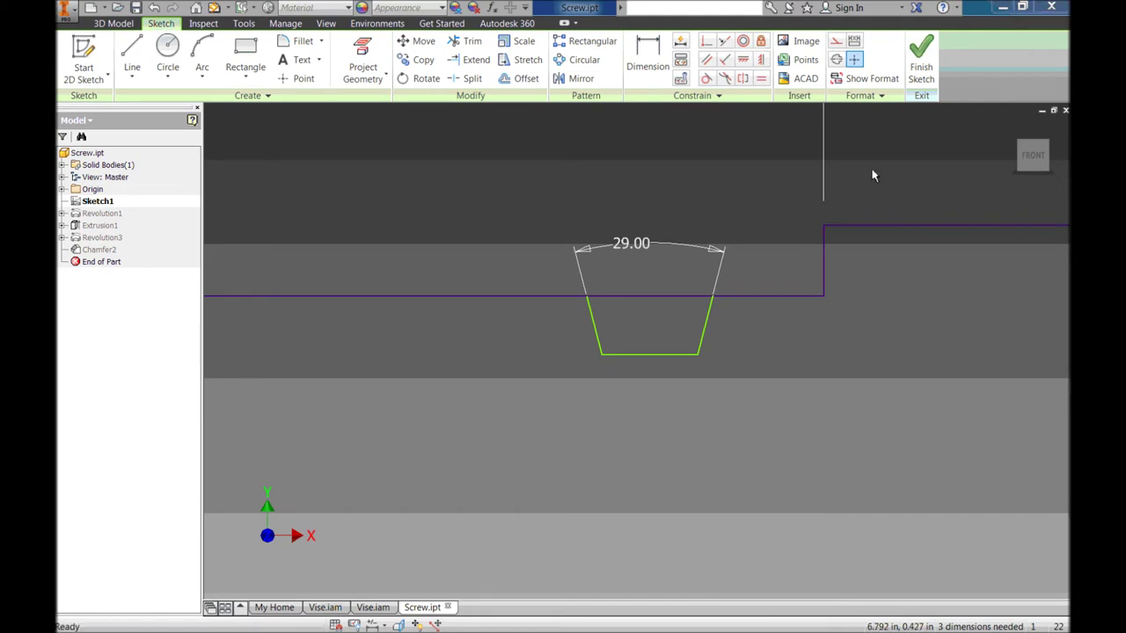
Draw a horizontal line about 0.098 in long between the midpoints of the groove's flanks and convert it to construction geometry
click(132, 51)
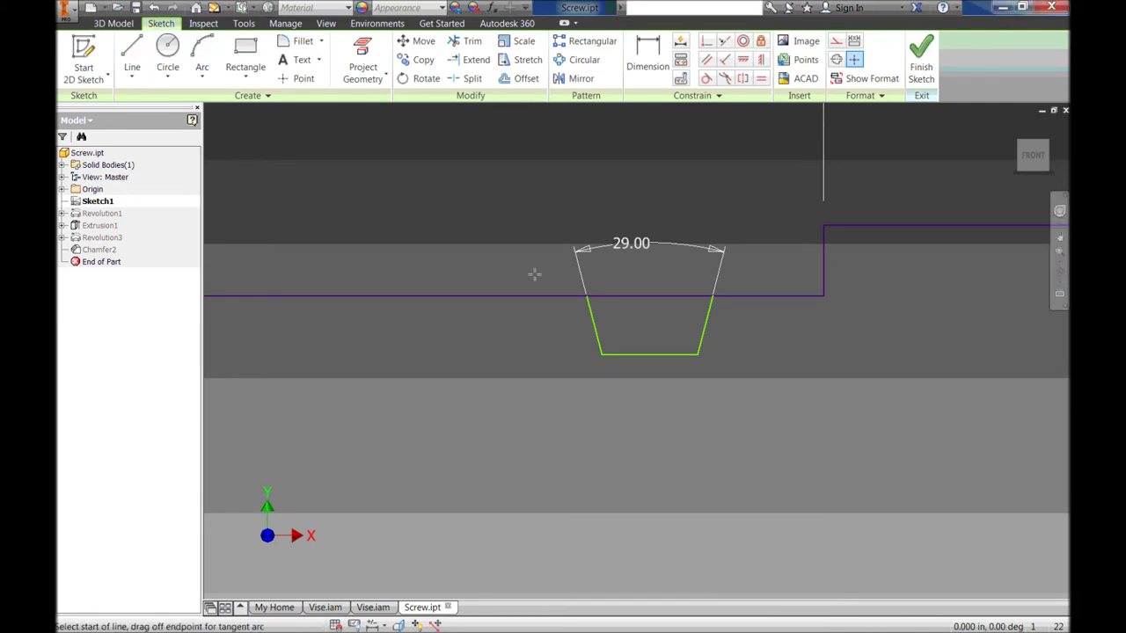
click(593, 324)
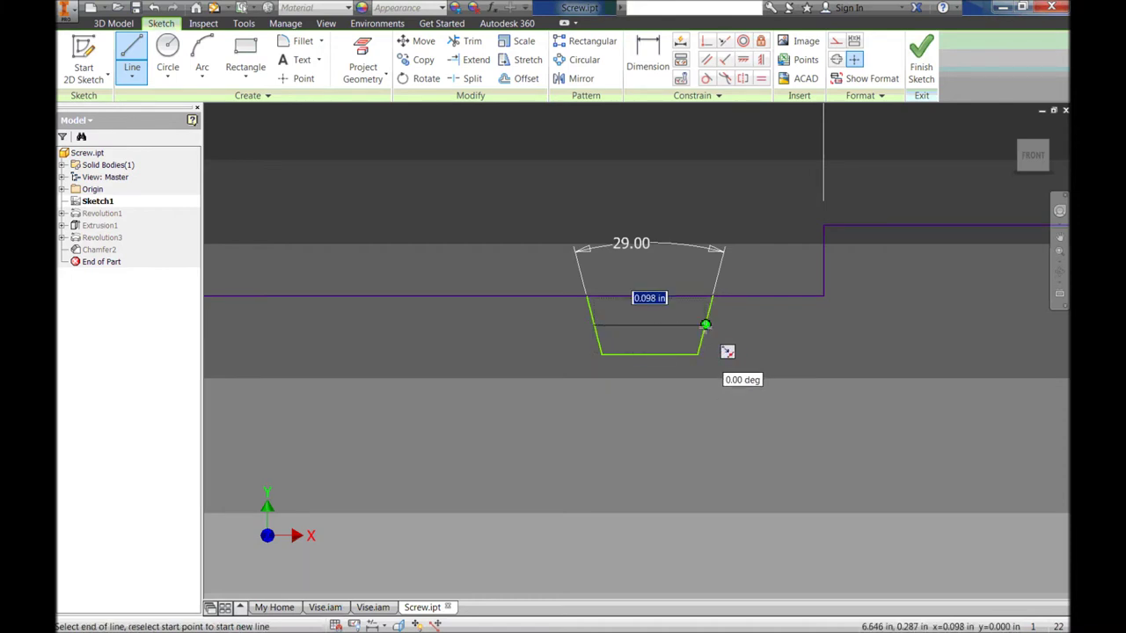
click(706, 325)
key(Escape)
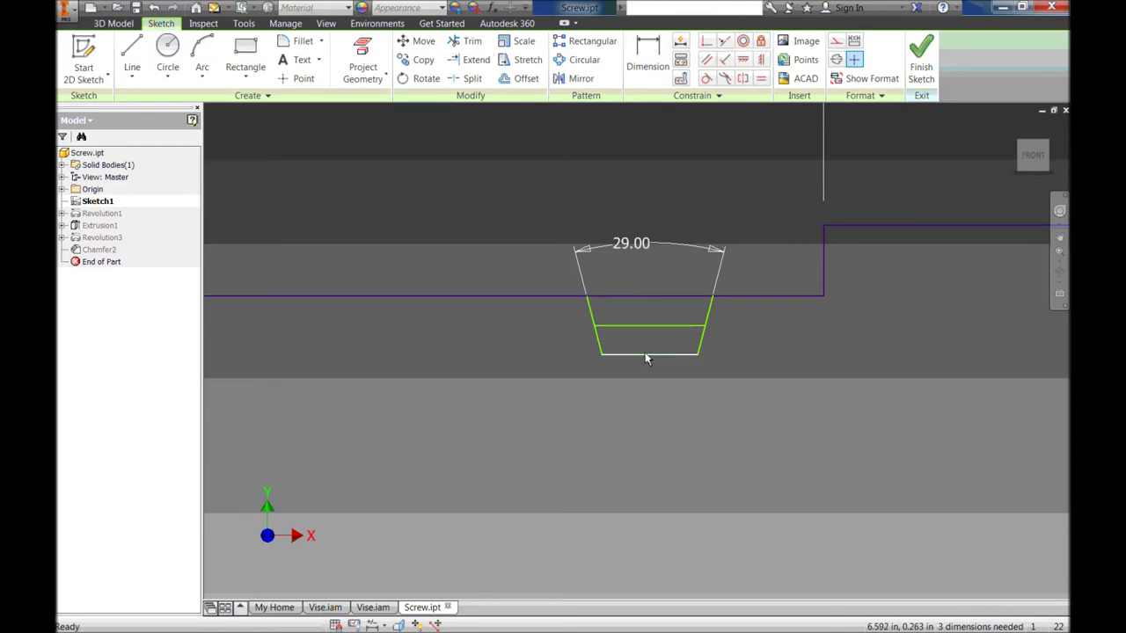
click(656, 329)
click(717, 335)
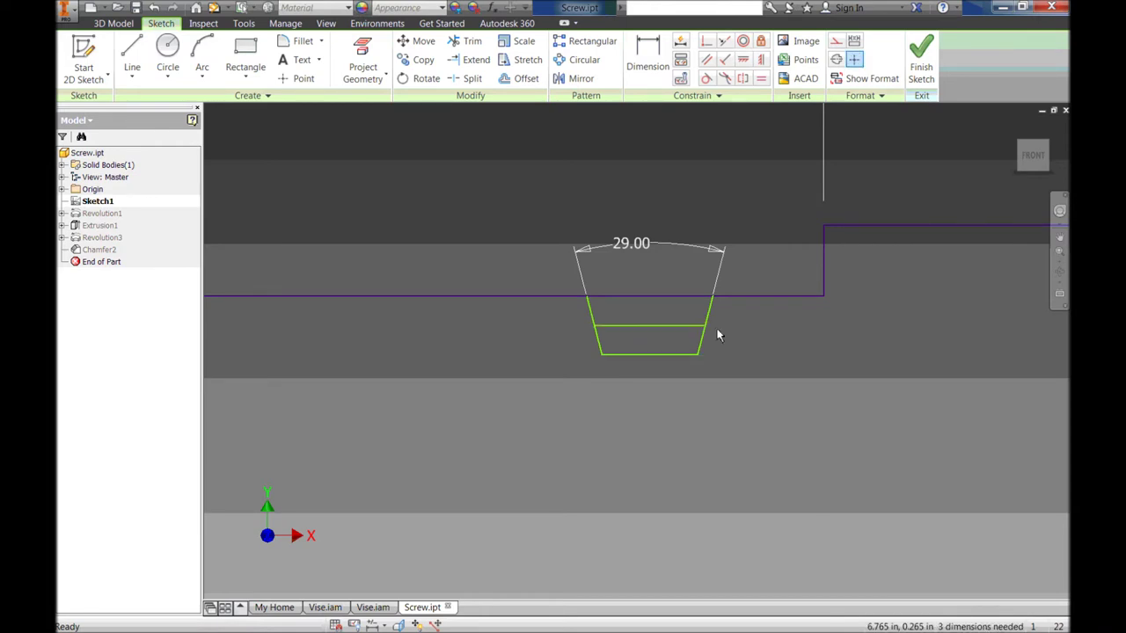
click(669, 329)
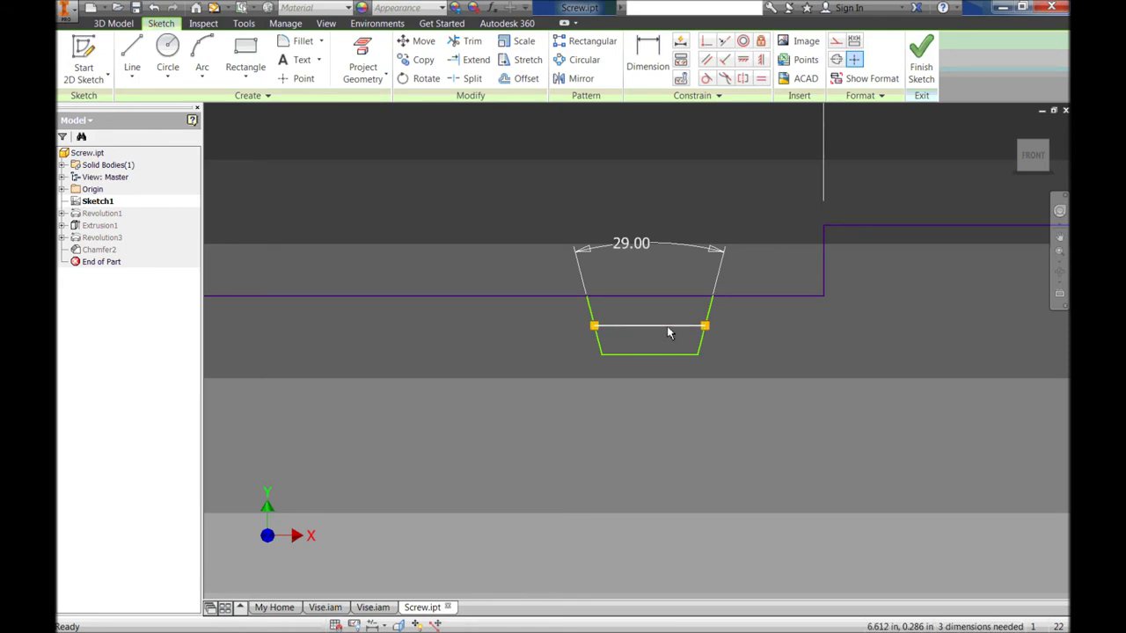
click(840, 42)
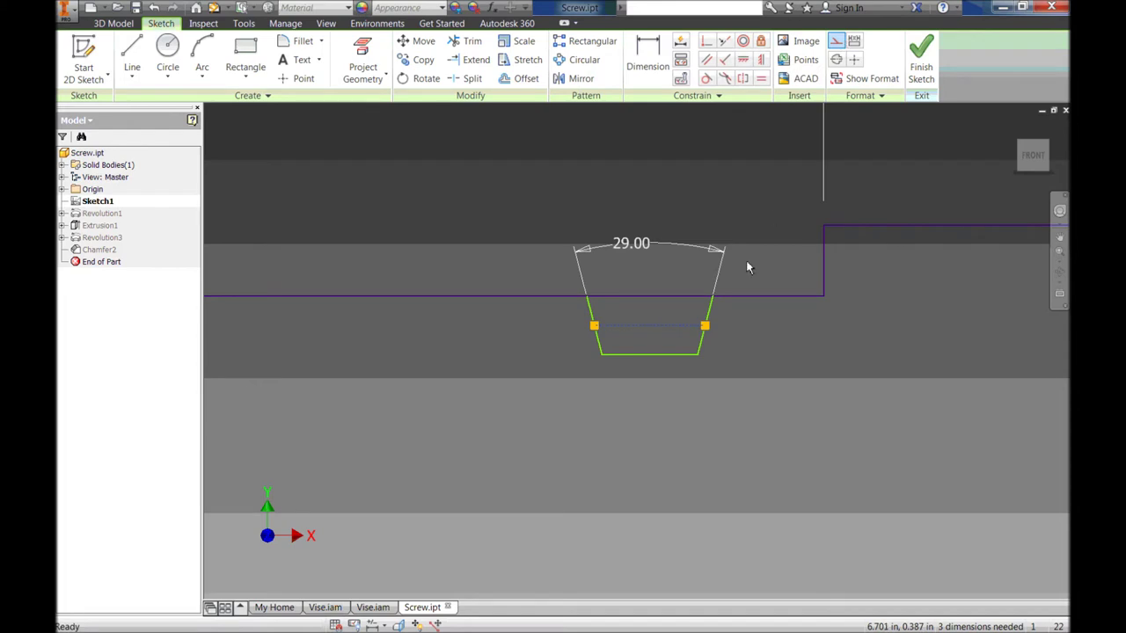
click(670, 324)
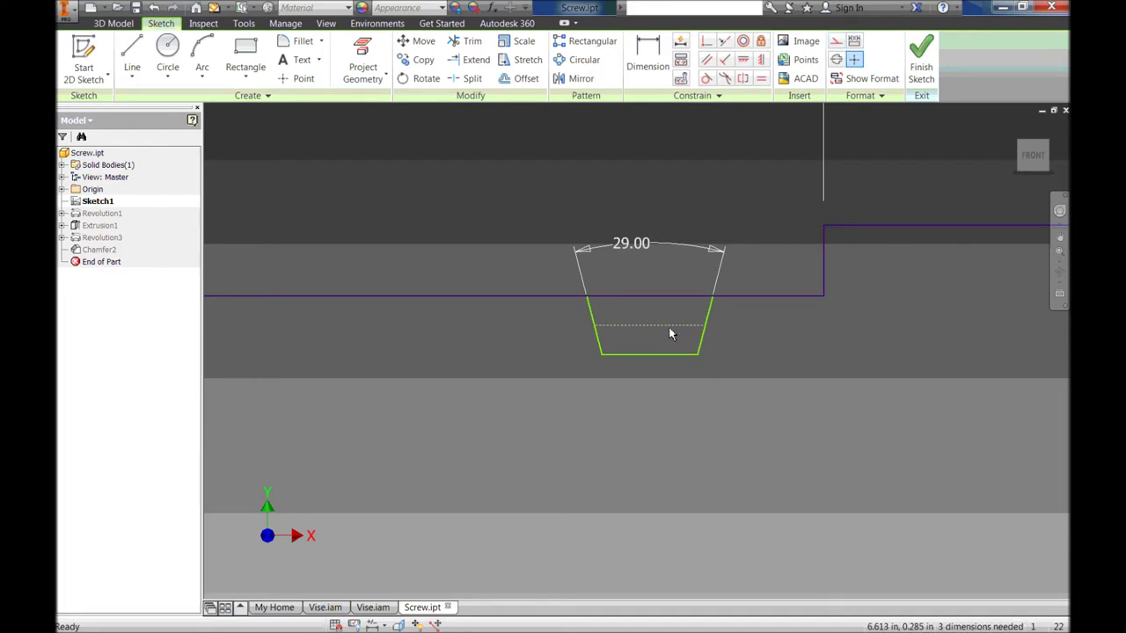
click(533, 349)
click(114, 23)
click(131, 49)
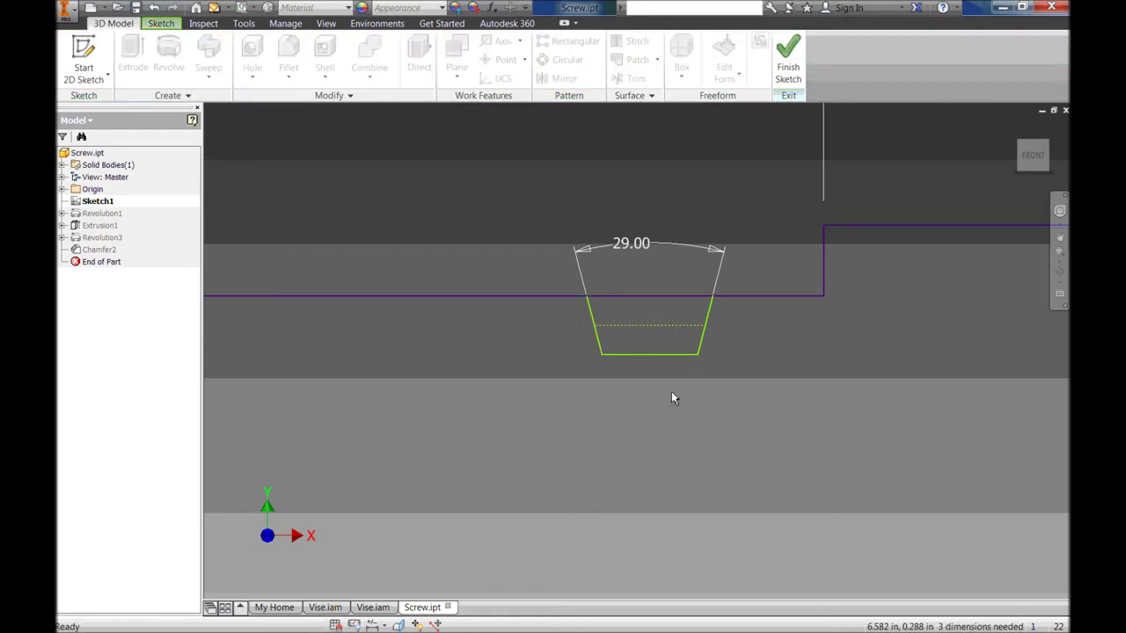
click(789, 57)
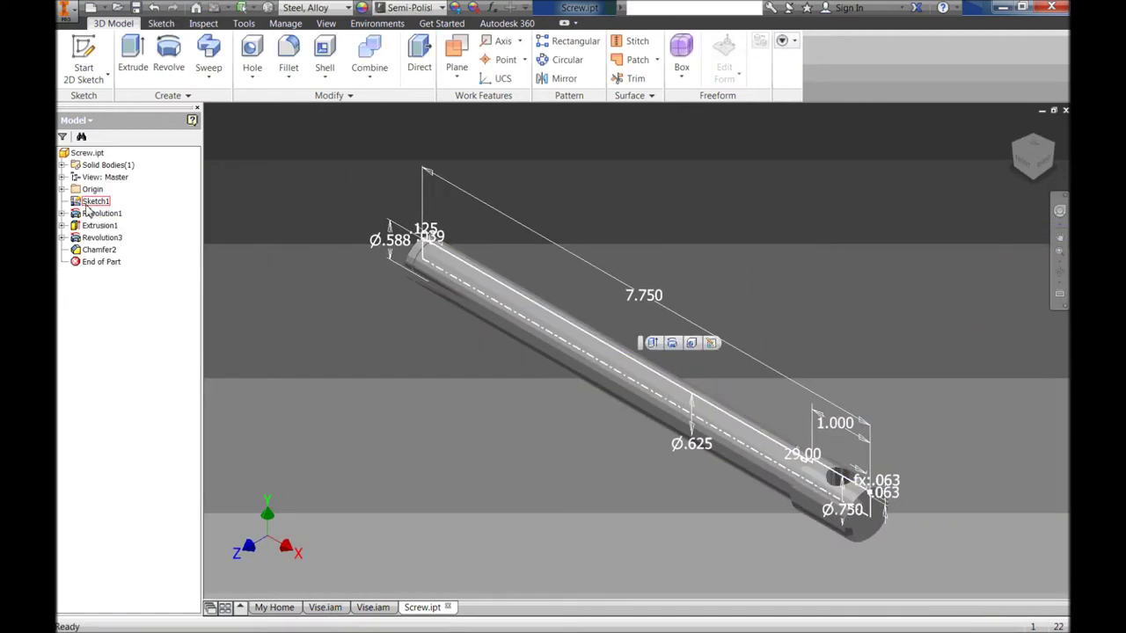
double_click(656, 339)
scroll(805, 391, up, 5)
scroll(666, 448, up, 5)
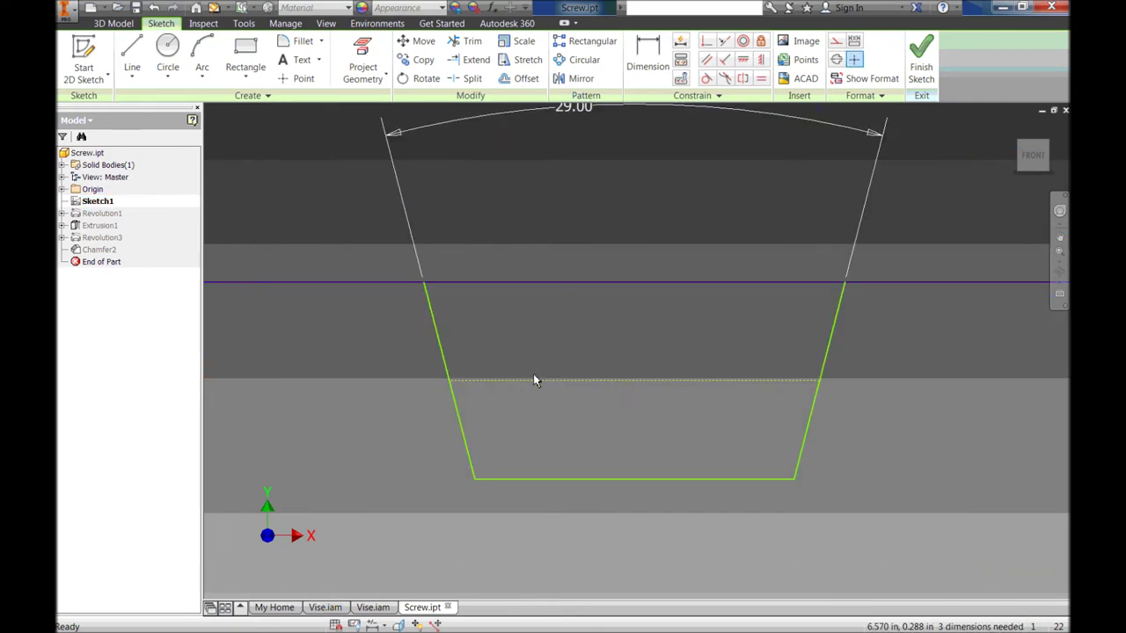
scroll(569, 389, down, 2)
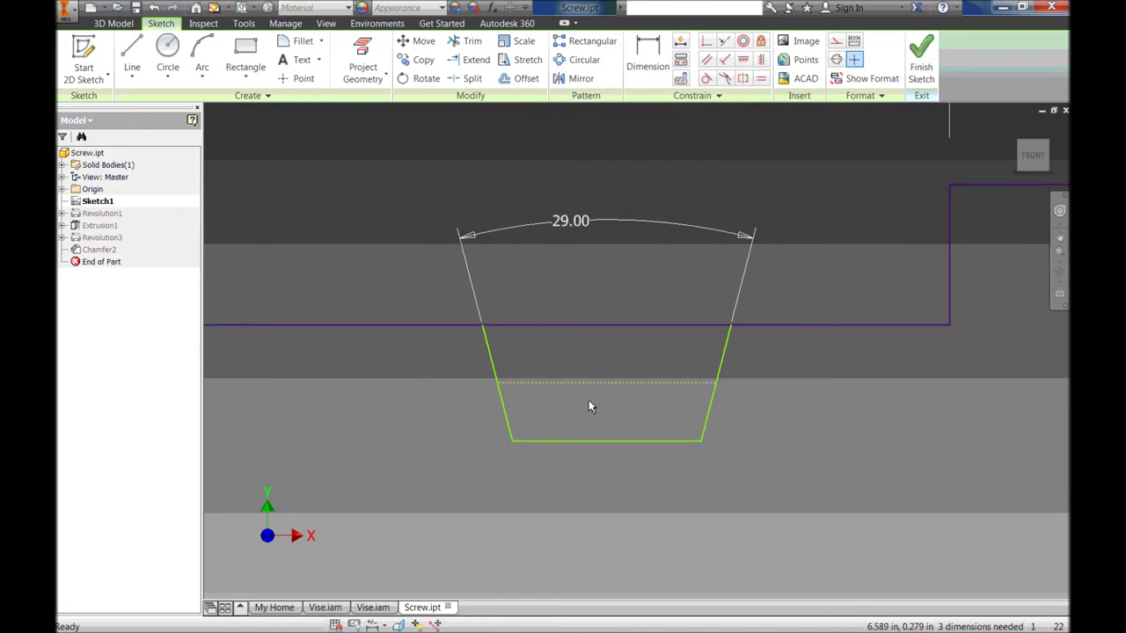
mouse_move(611, 385)
middle_down()
mouse_move(626, 386)
mouse_move(629, 363)
middle_up()
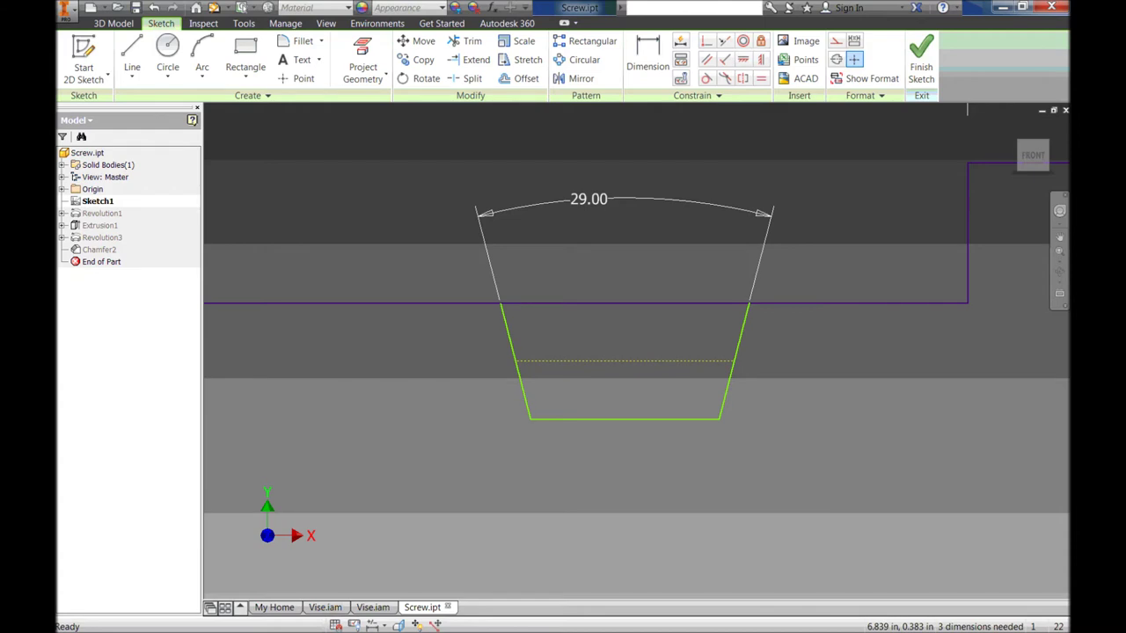
Check the pitch in the browser's thread diagram and dimension the groove's construction midline as .125/2 in
key(alt+Tab)
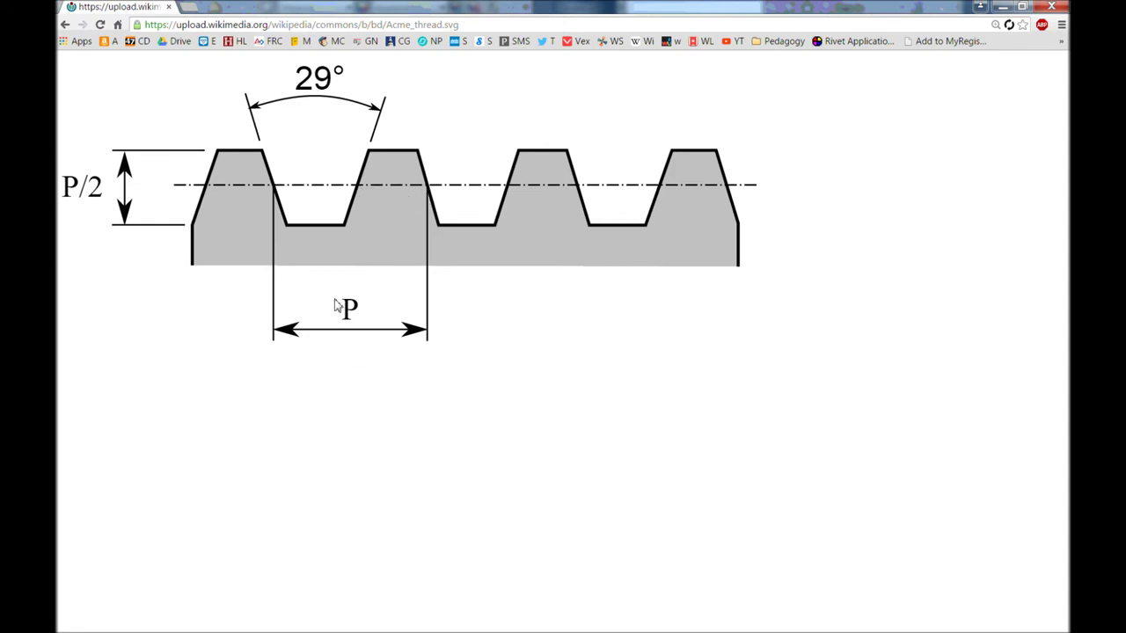
key(alt+Tab)
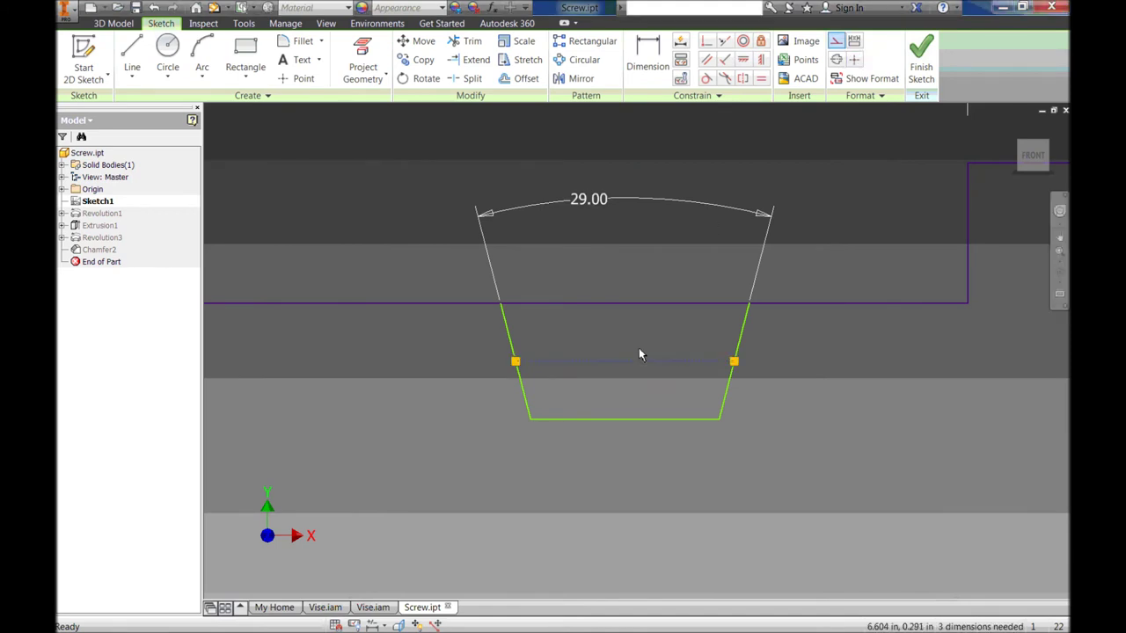
click(648, 48)
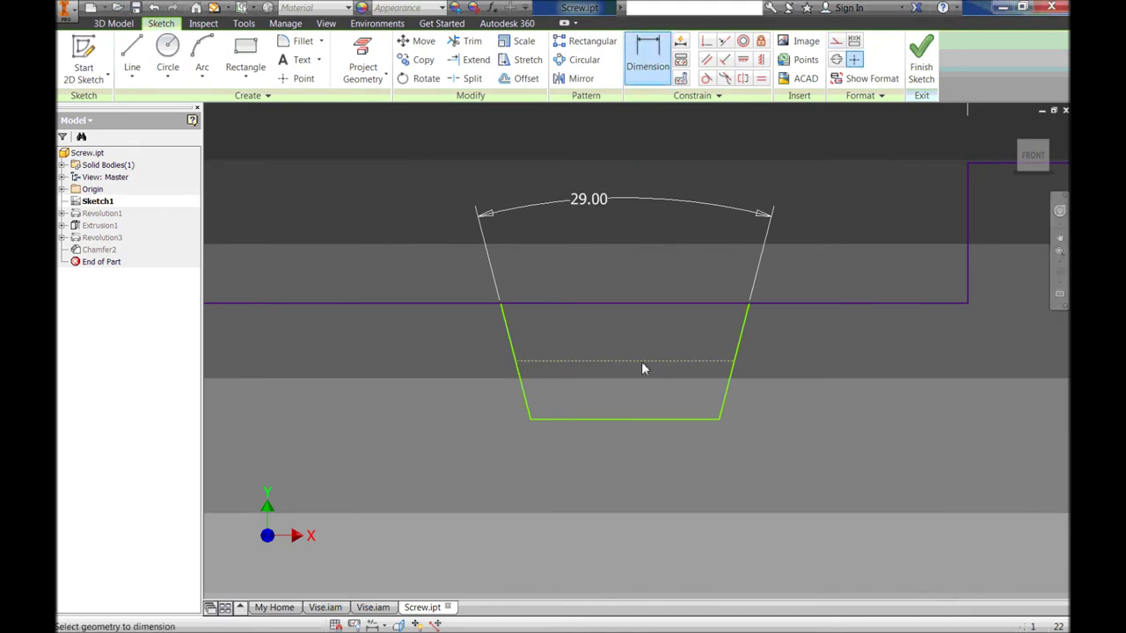
click(641, 361)
click(625, 508)
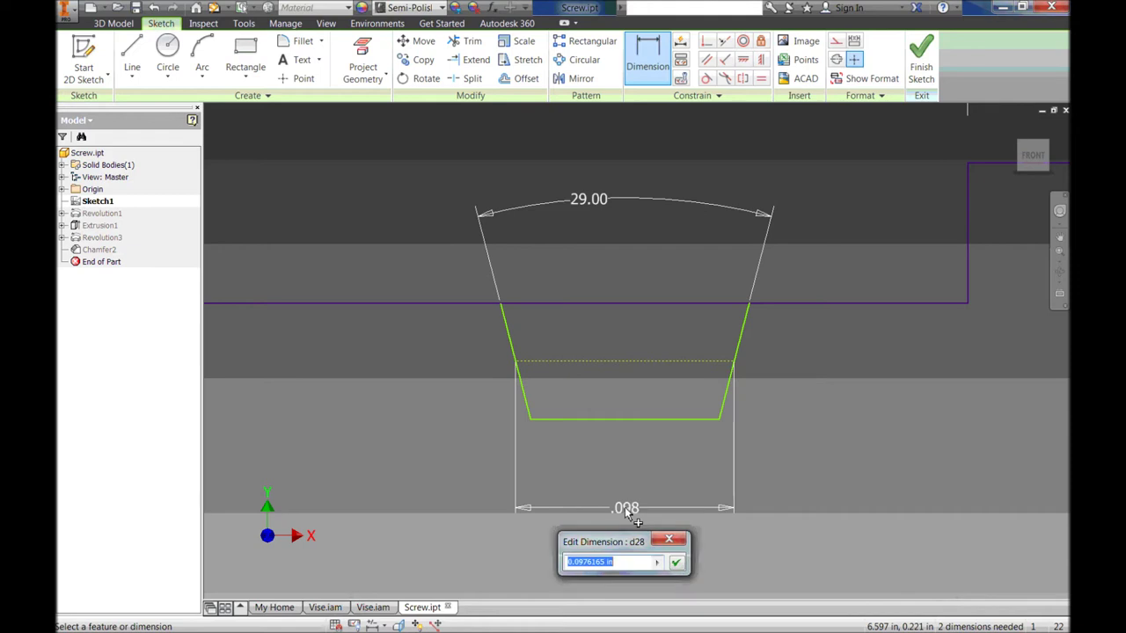
text(1)
text(12)
text(5/2)
key(Return)
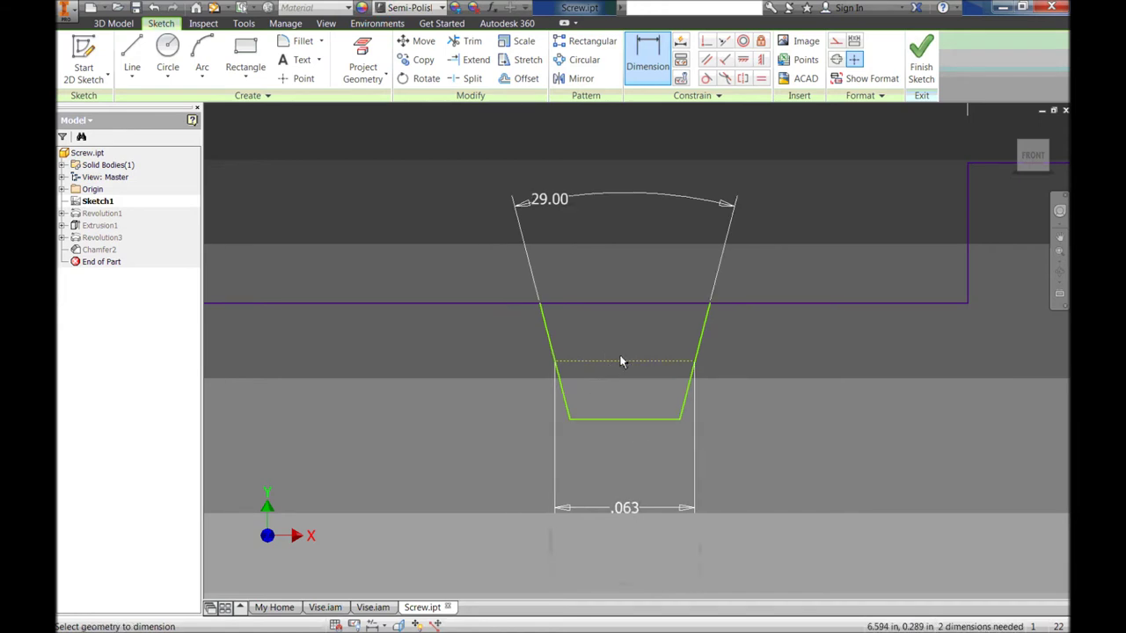
Recheck the thread diagram and dimension the groove's depth from the shaft's edge line to its base as .125/2 in
key(alt+Tab)
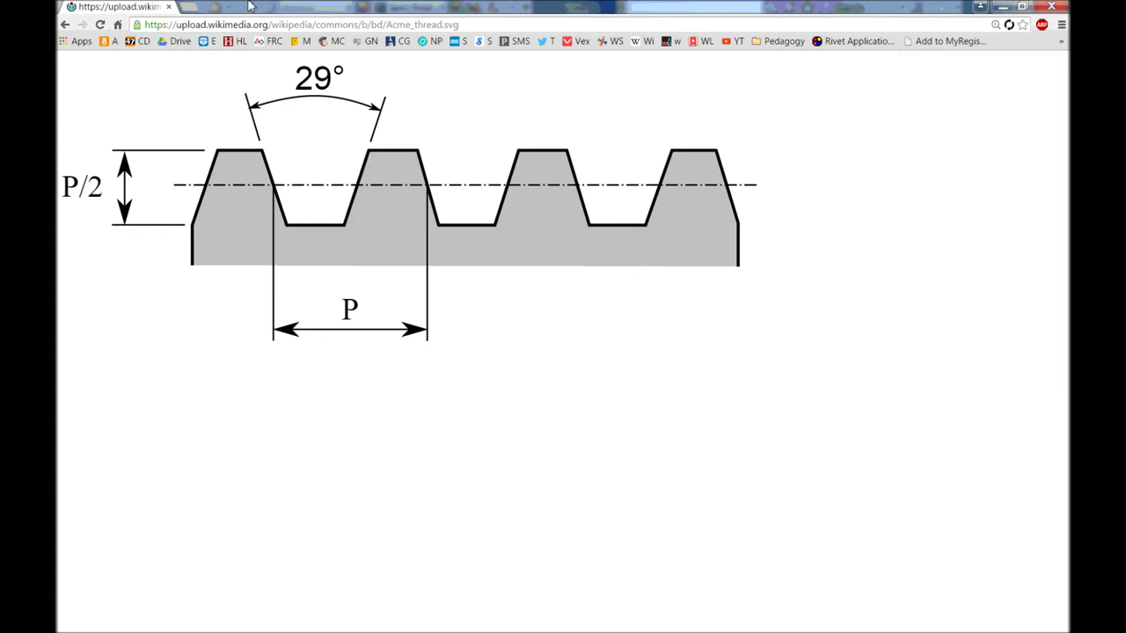
key(alt+Tab)
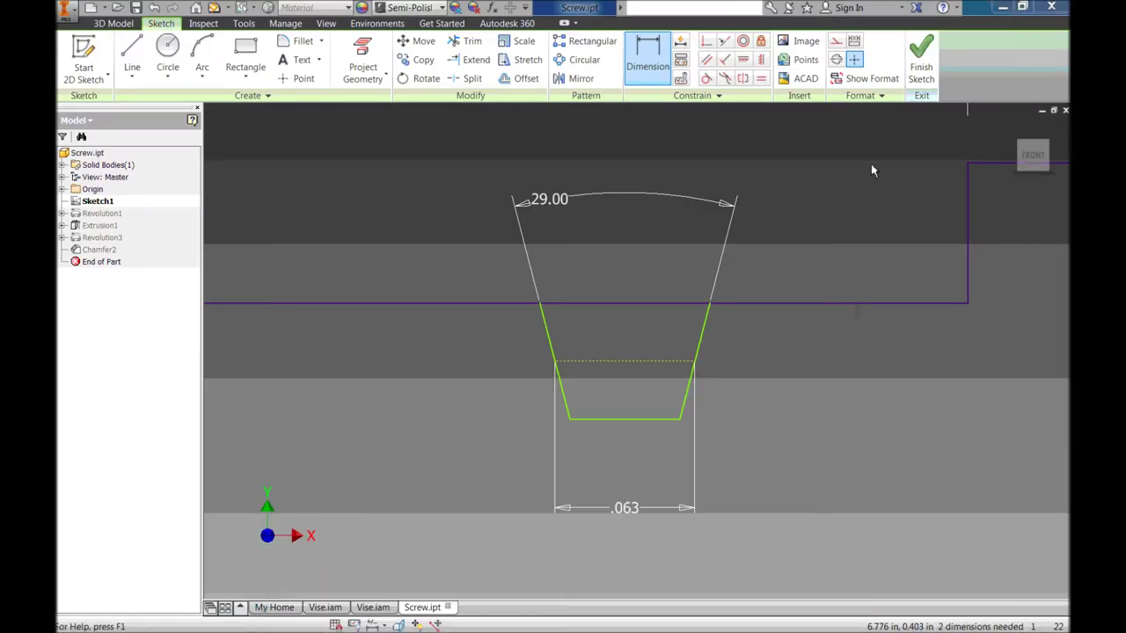
click(564, 304)
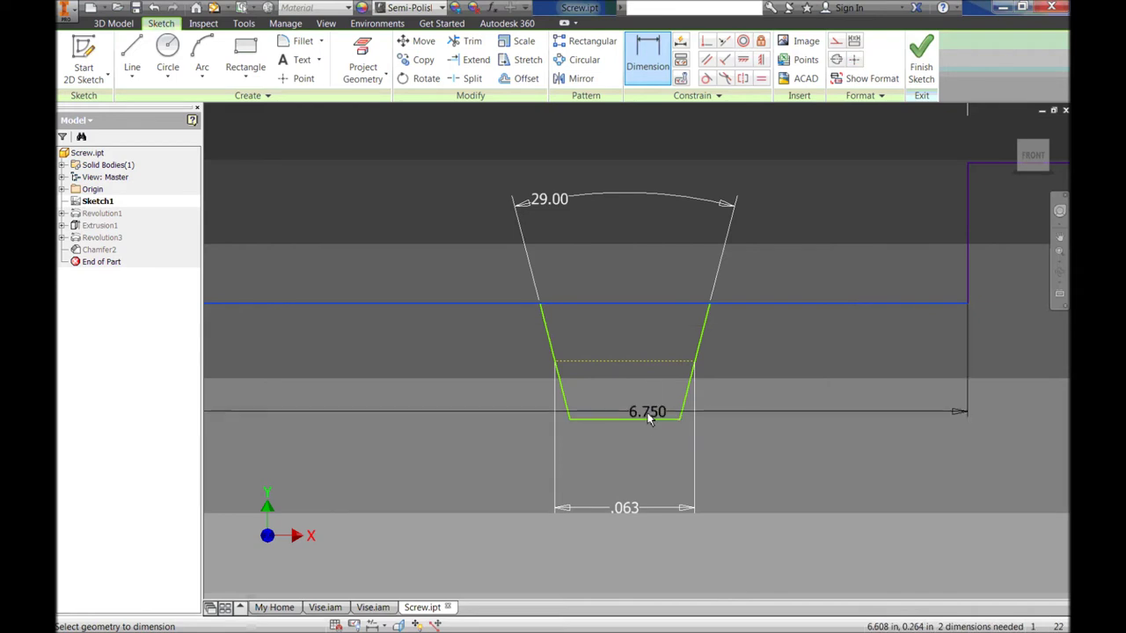
click(648, 418)
click(752, 374)
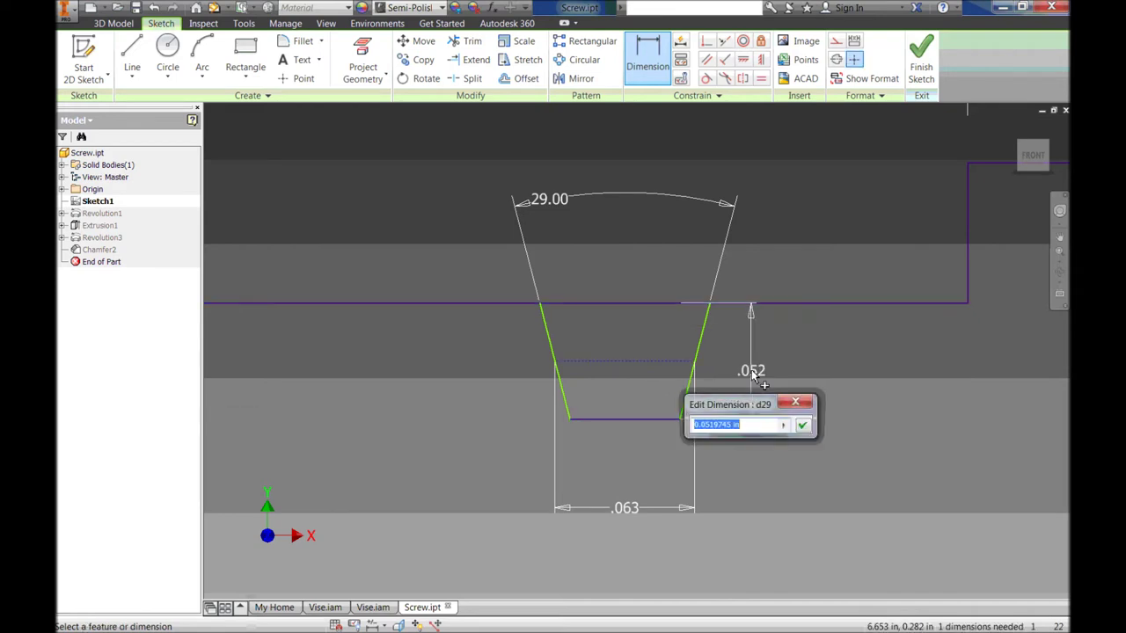
text(.125/2)
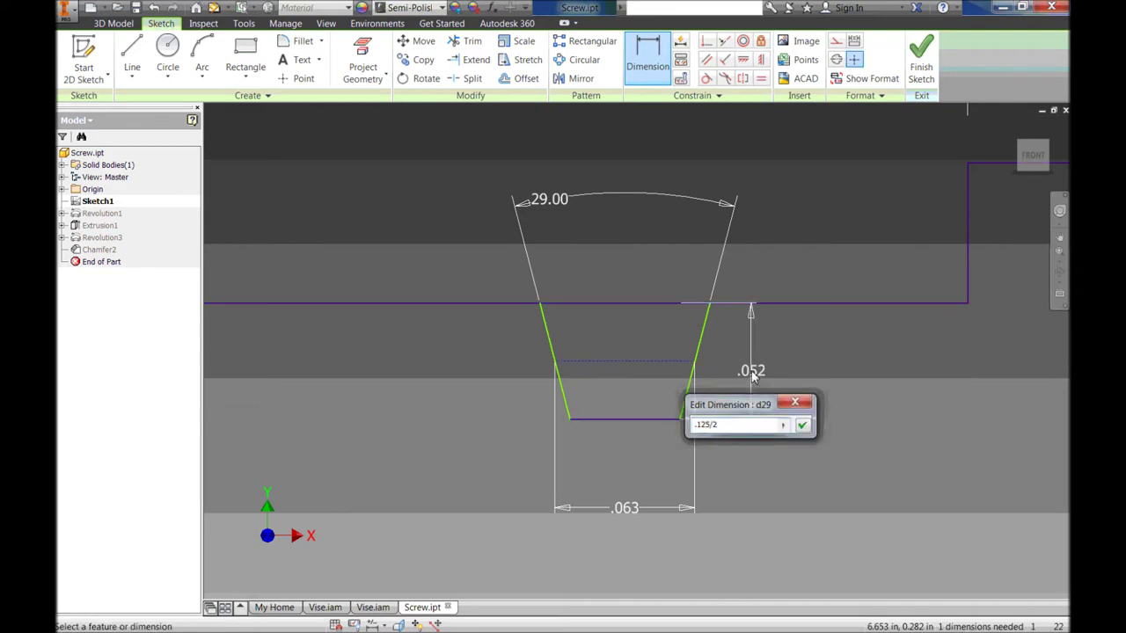
key(Return)
key(Escape)
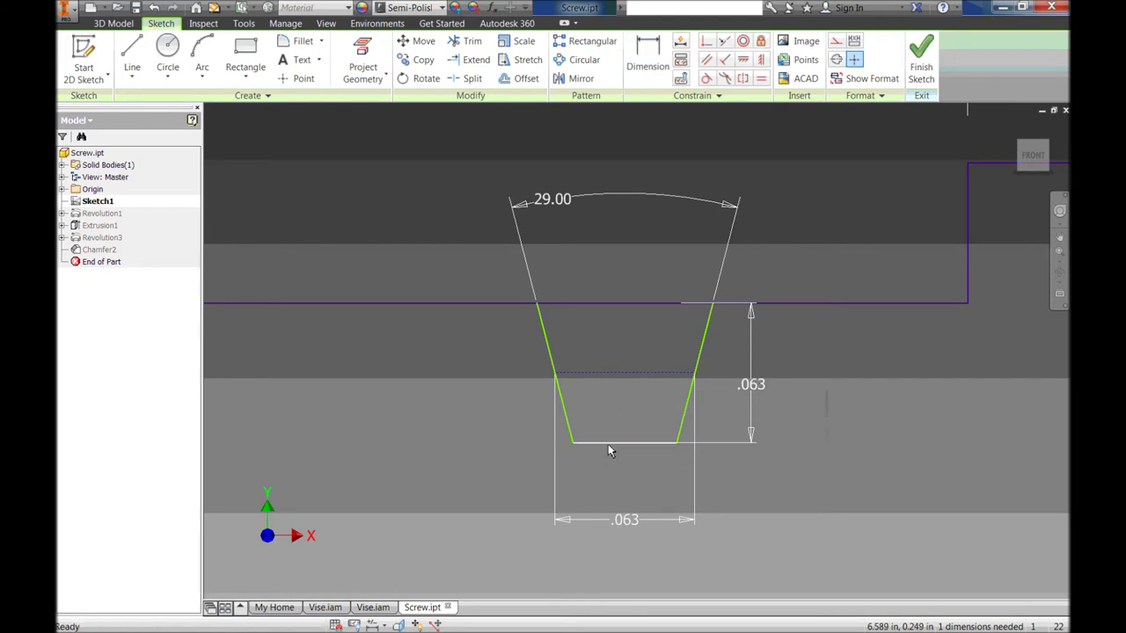
Move the groove closer to the shoulder and dimension the distance from the midline's nearer end to the shoulder line as .125/2 in
mouse_move(675, 442)
mouse_down()
mouse_move(874, 442)
mouse_move(615, 441)
mouse_move(874, 443)
mouse_move(787, 442)
mouse_up()
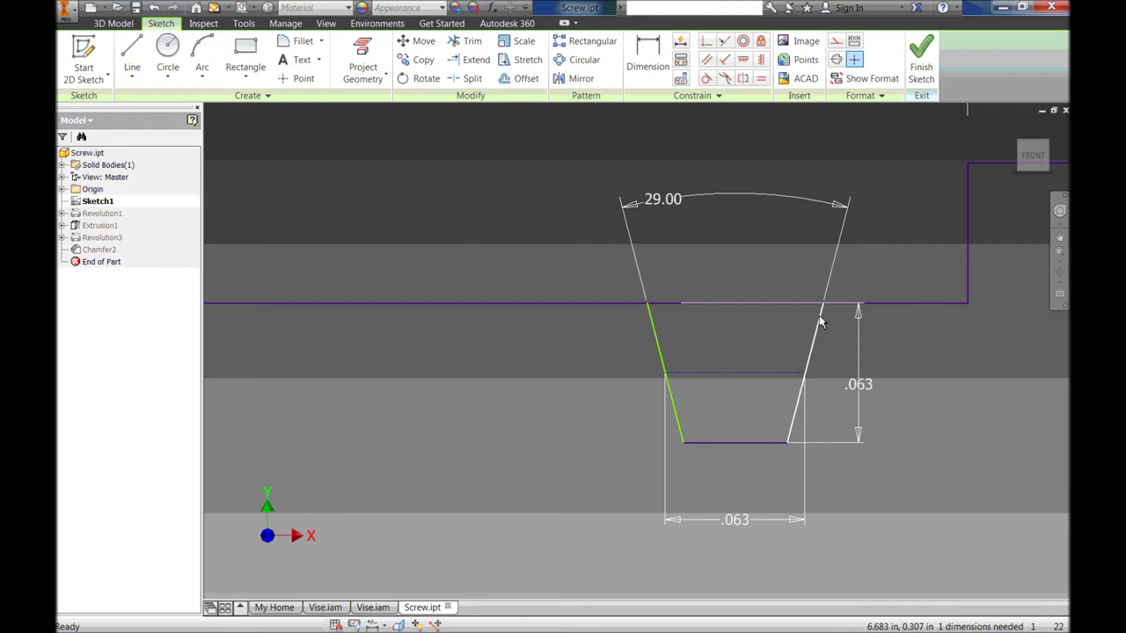
mouse_move(958, 284)
middle_down()
mouse_move(528, 261)
mouse_move(540, 273)
middle_up()
middle_drag(524, 315, 692, 348)
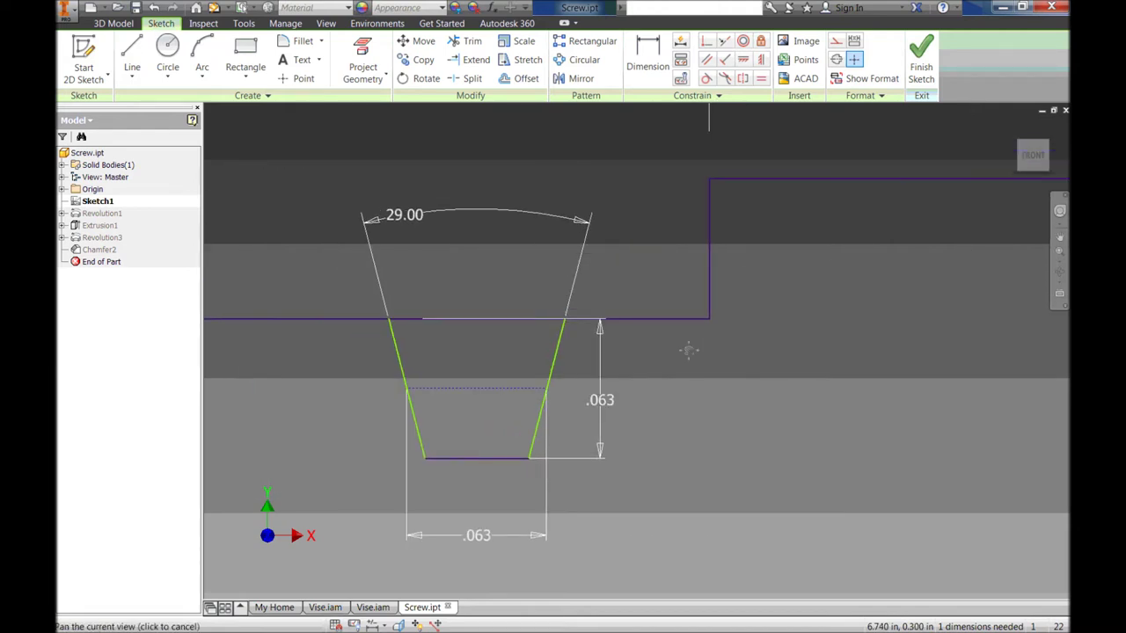
click(654, 46)
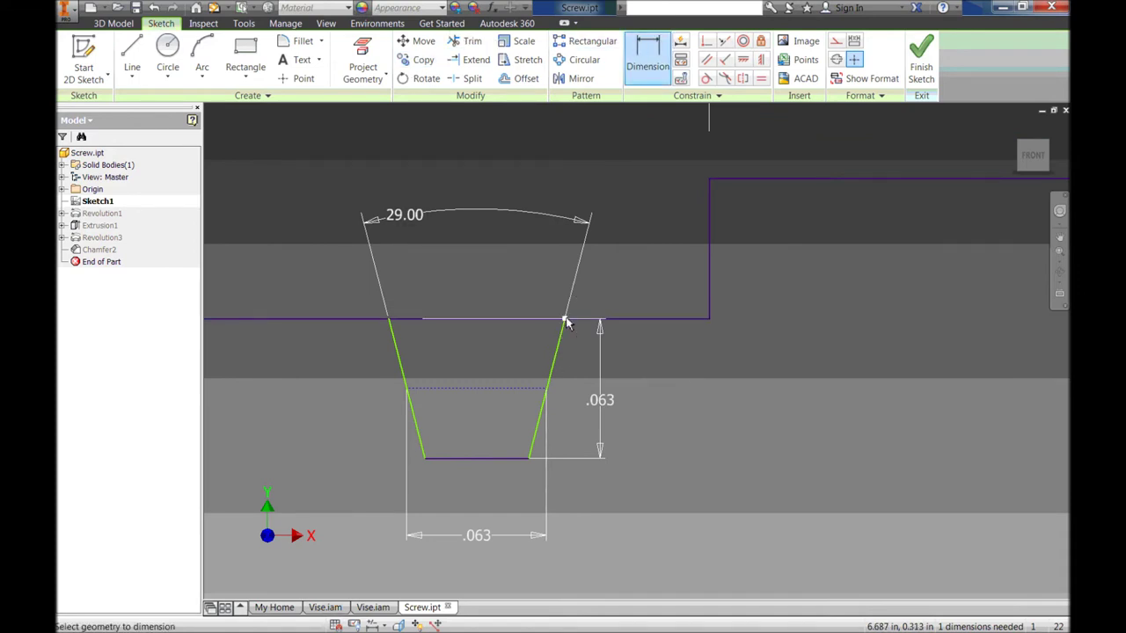
click(548, 390)
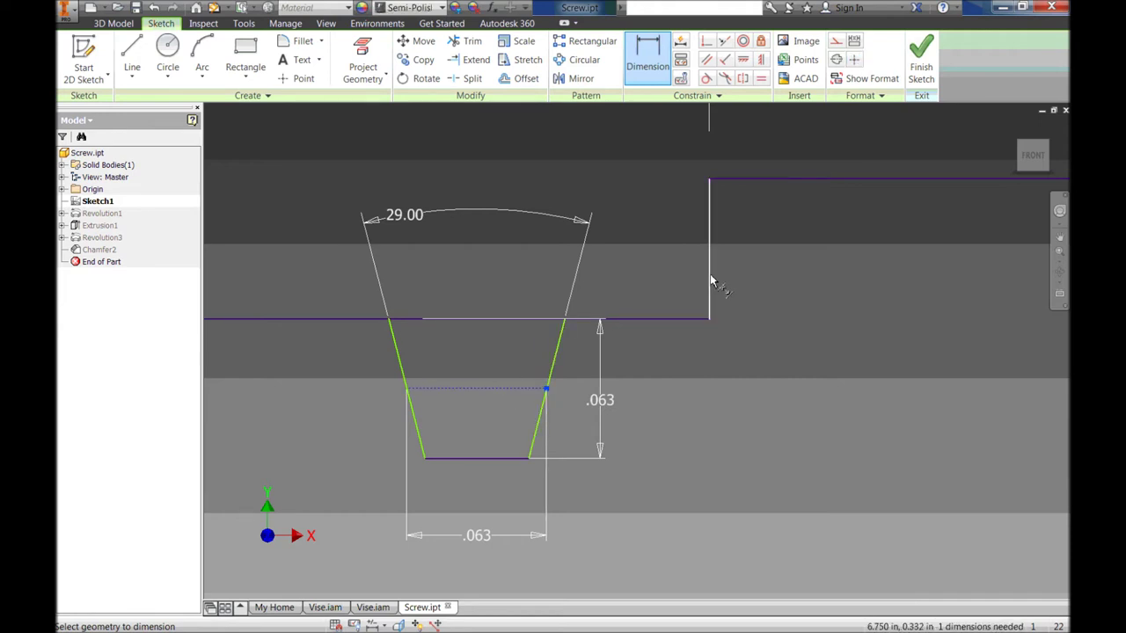
click(710, 271)
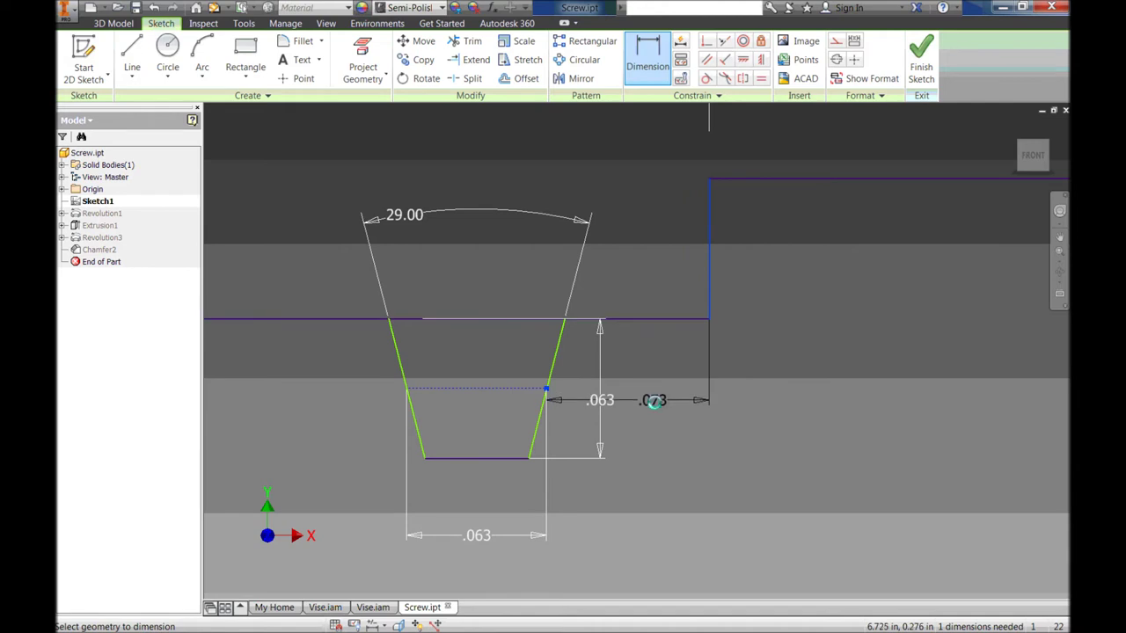
click(654, 402)
key(BackSpace)
text(.125/2)
key(Return)
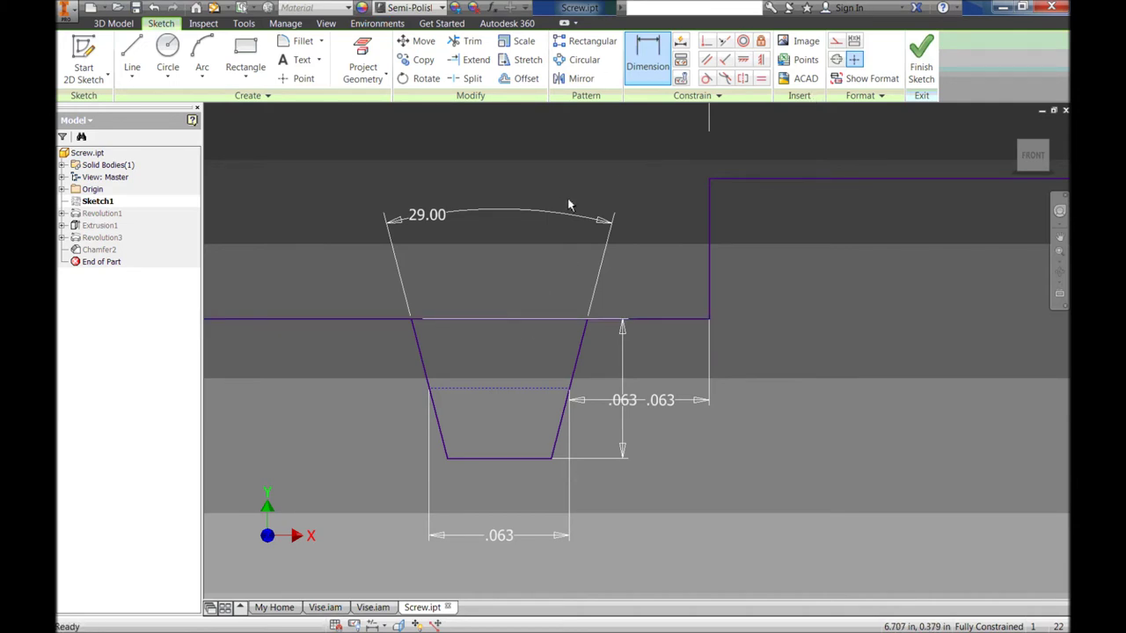
key(Escape)
Finish editing the base sketch and return to the screw's solid model
scroll(437, 239, down, 4)
scroll(437, 239, down, 3)
middle_drag(379, 304, 759, 327)
scroll(749, 274, down, 1)
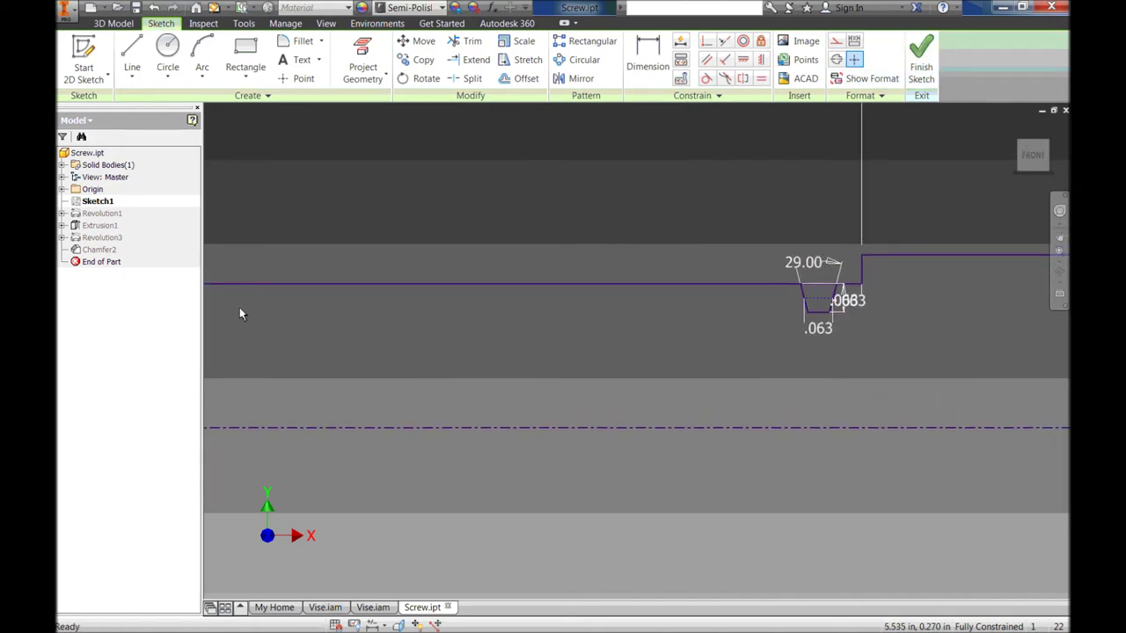
click(921, 61)
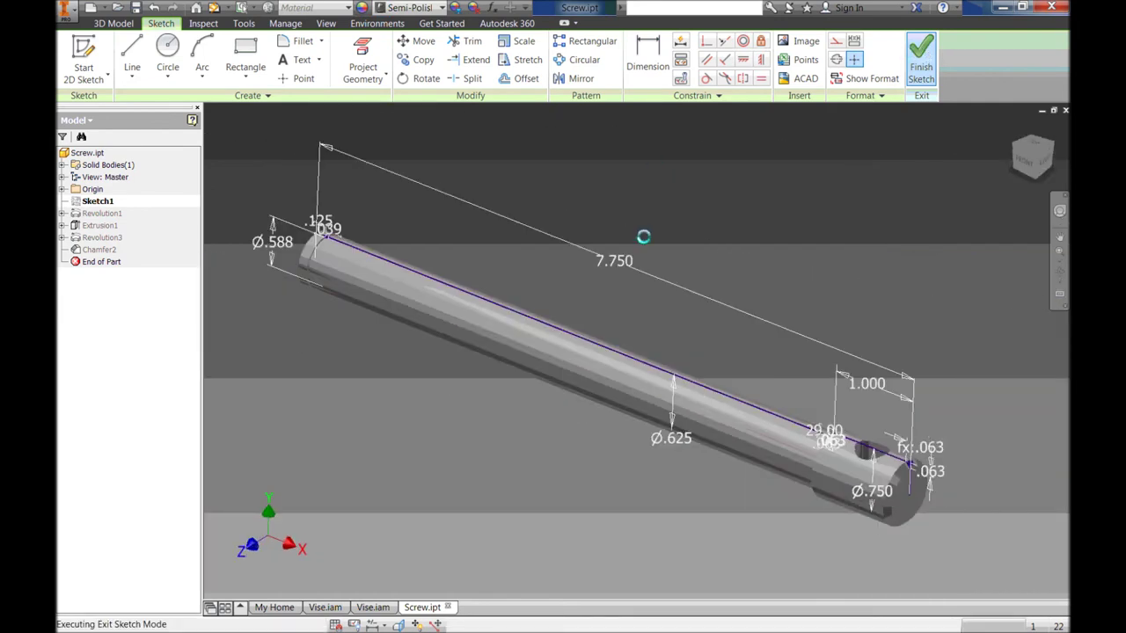